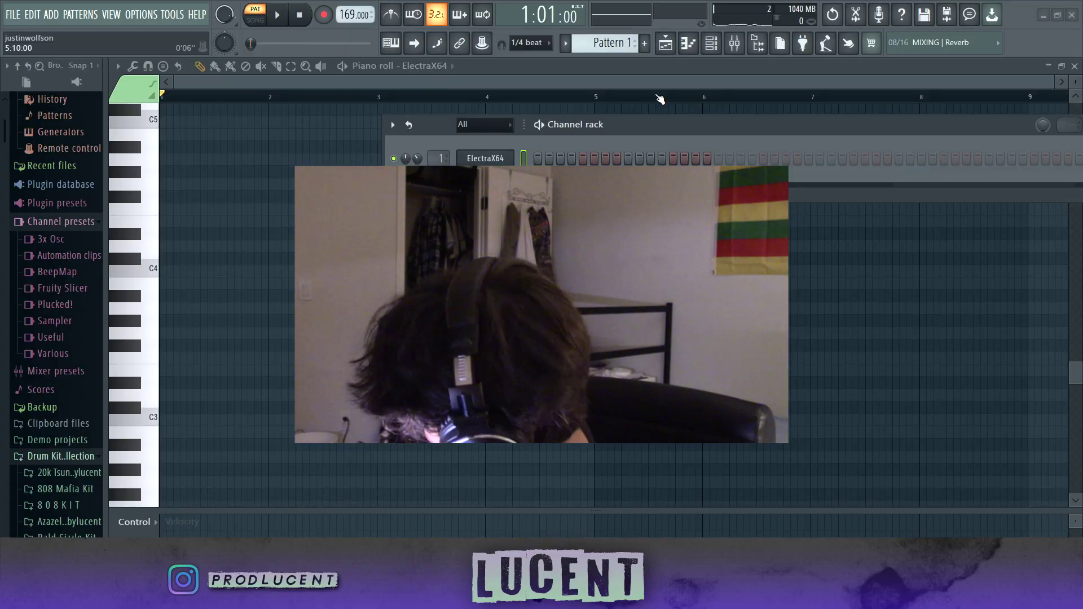
Build a two-bar chord at bar 1 from the notes F3, A#3, D4, F4 and A4, and play it back.
left_click_drag(451, 125, 481, 179)
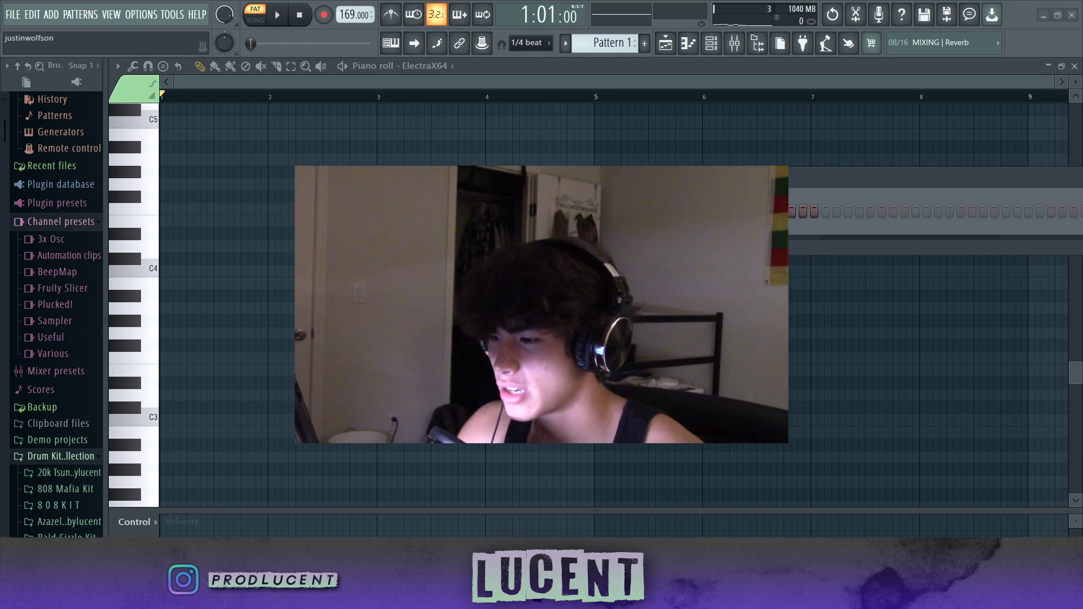
scroll(254, 294, "up", 2)
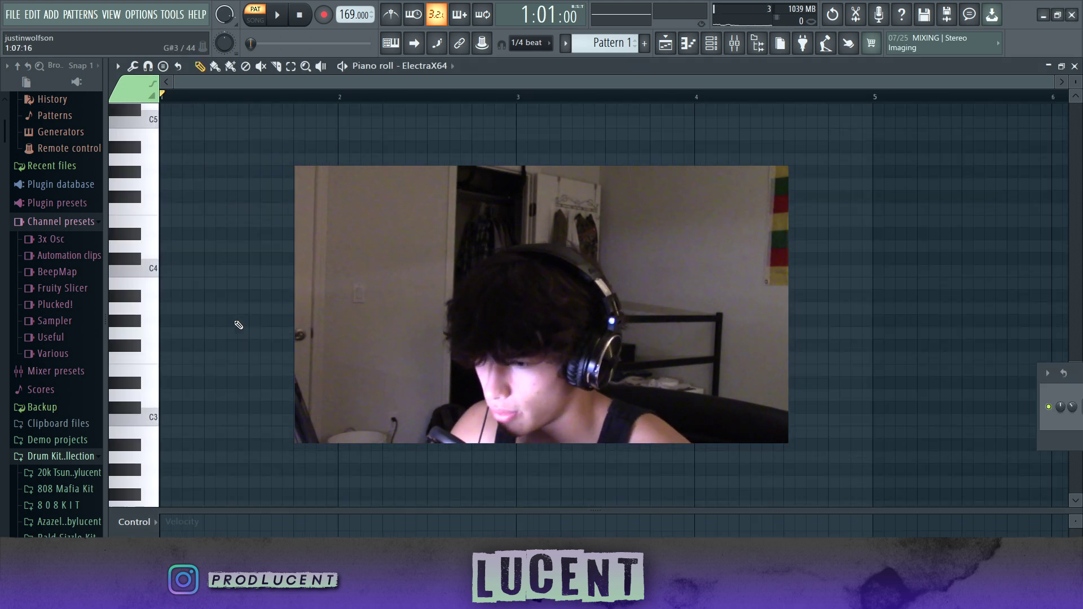
left_click_drag(195, 363, 112, 353)
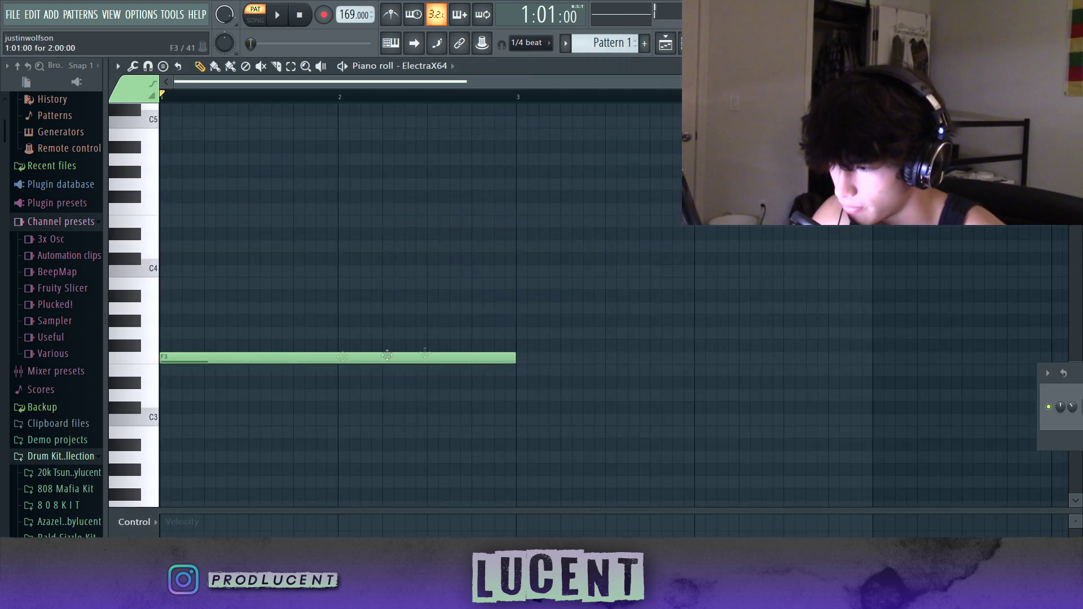
left_click(178, 295)
left_click_drag(179, 246, 115, 243)
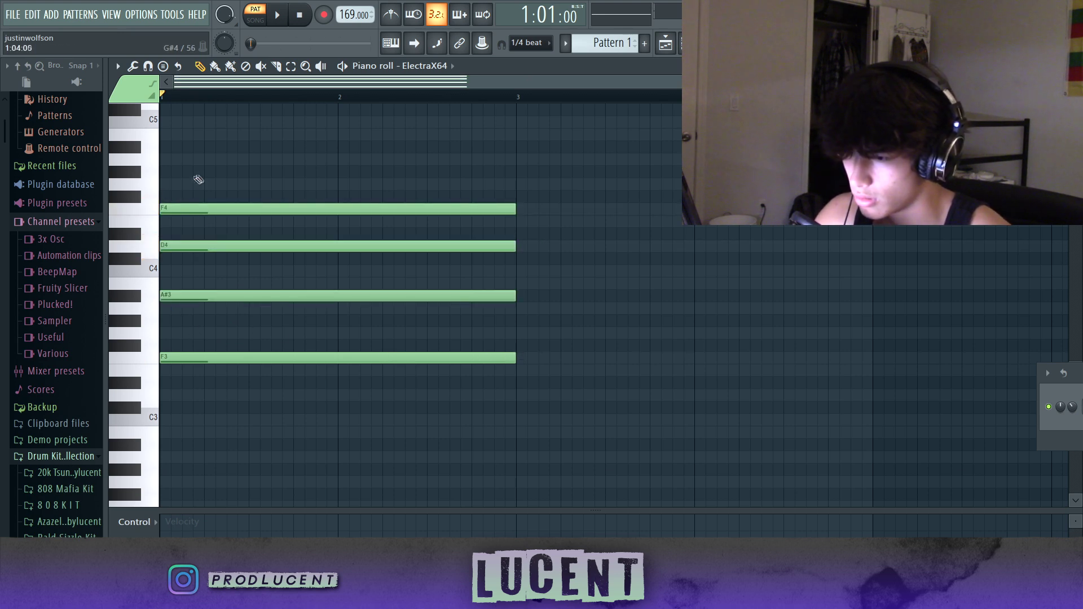
left_click_drag(178, 168, 140, 158)
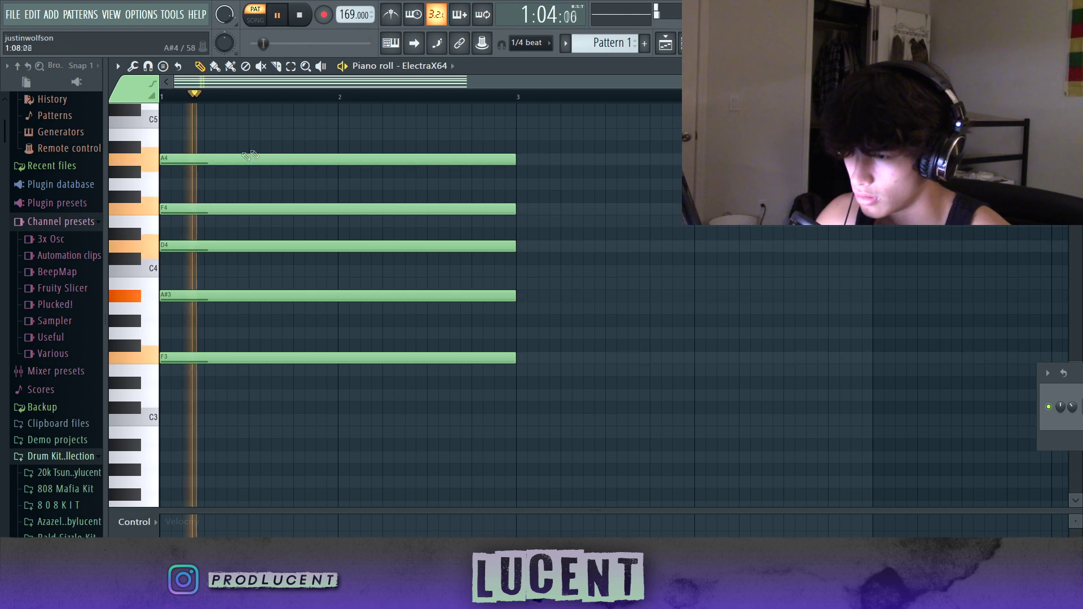
scroll(566, 268, "down", 3)
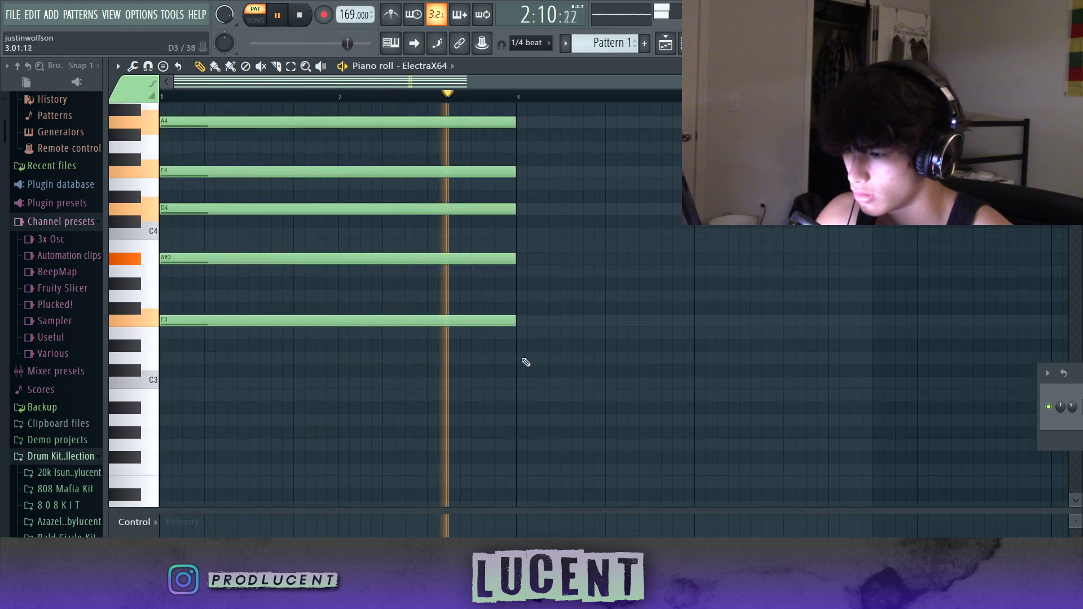
key("space")
Add a two-bar chord at bar 3 with D3, F3, A3, C4 and E4, and play the progression.
left_click(527, 360)
left_click(528, 322)
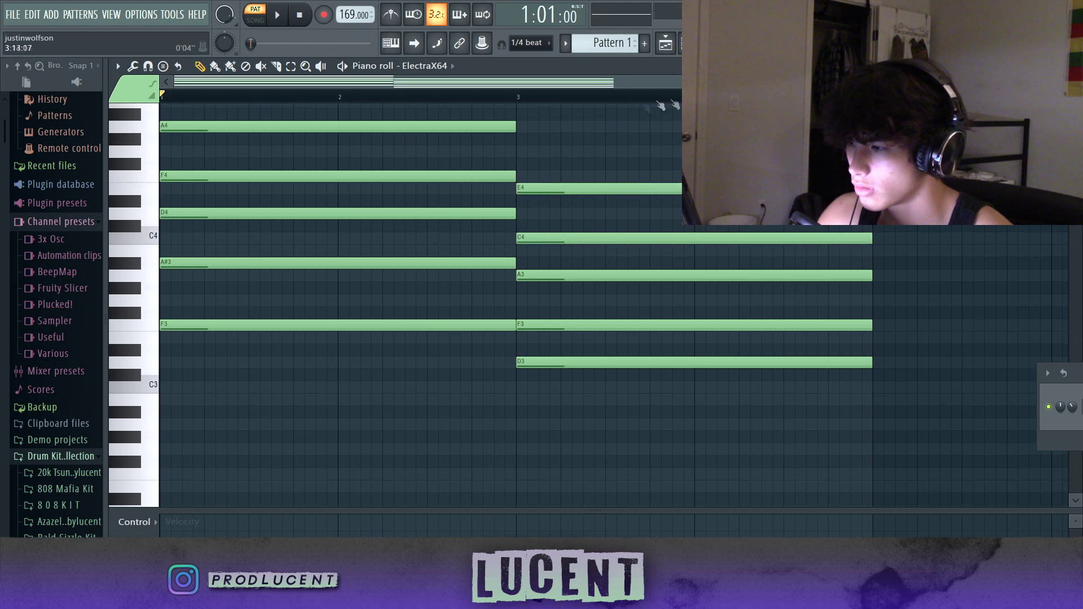
key("space")
scroll(617, 150, "down", 2)
scroll(662, 194, "up", 3)
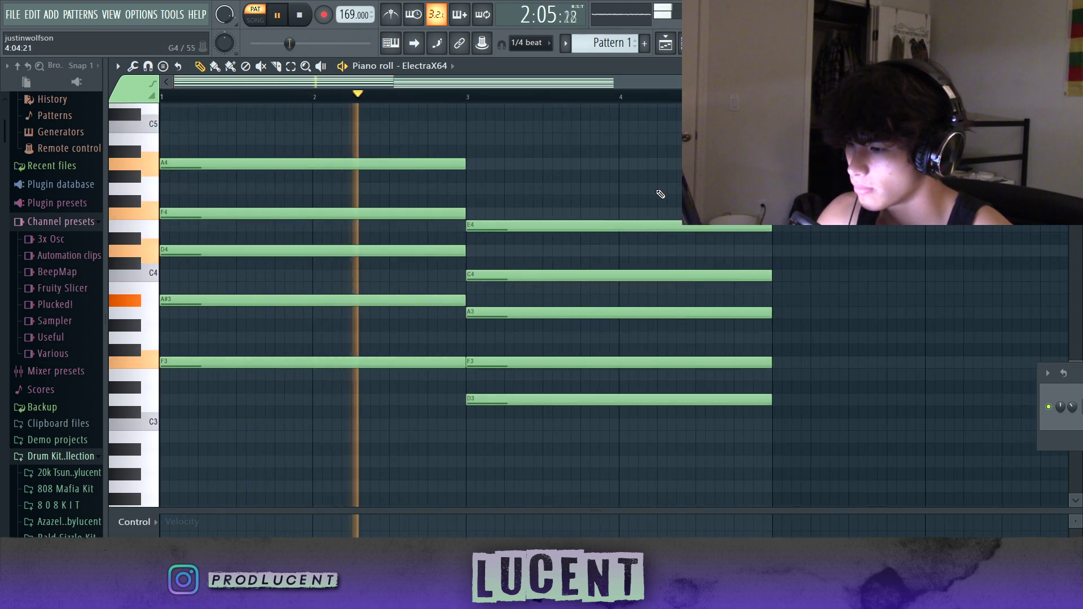
scroll(657, 194, "down", 3)
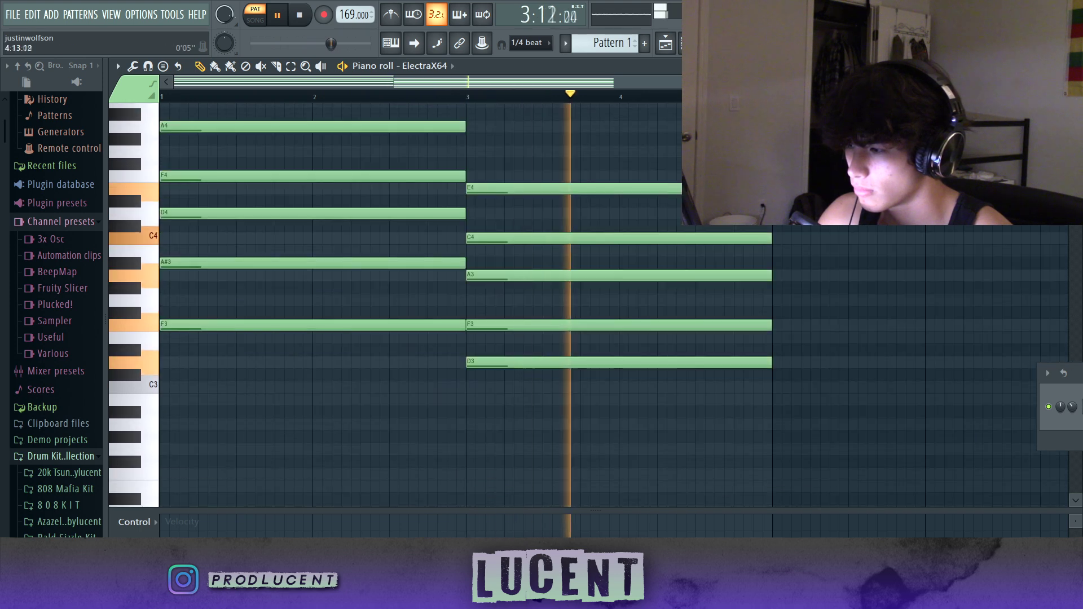
scroll(657, 193, "up", 3)
scroll(761, 454, "down", 3)
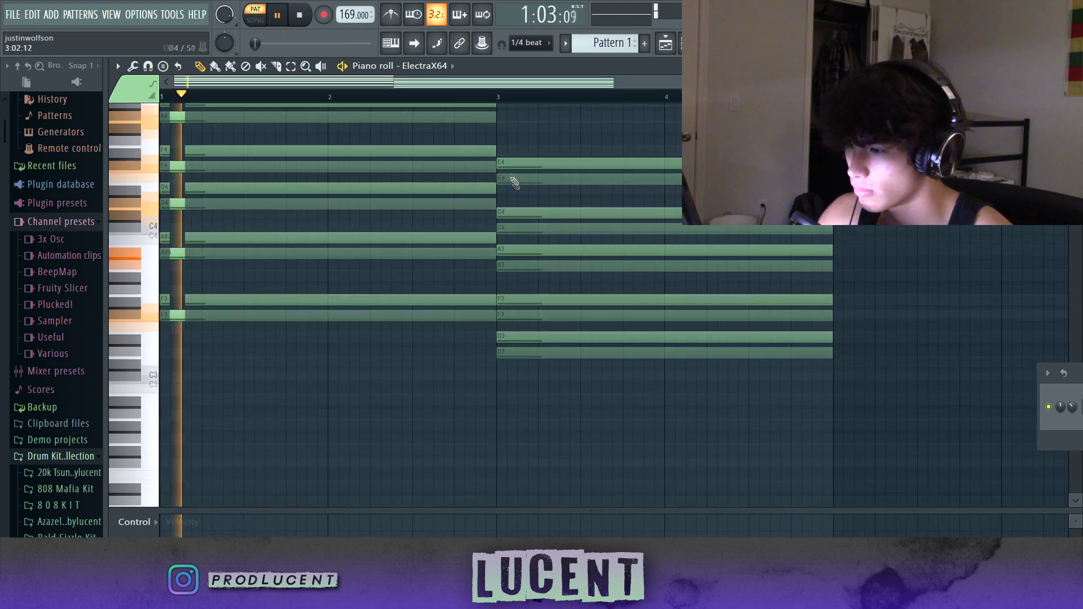
Copy the first chord to bar 5 and transpose it down to A2, D3, F#3, A3 and C#4.
key("space")
left_click_drag(342, 417, 367, 194)
key("ctrl+b")
left_click_drag(456, 265, 982, 376)
key("space")
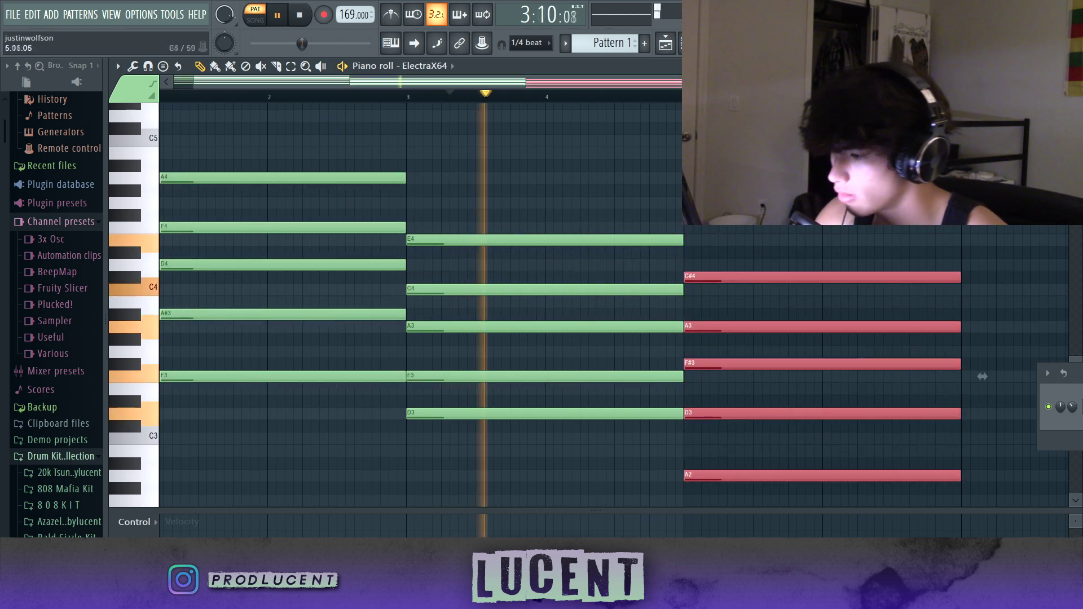
left_click(983, 377)
Lower the F#3 and C#4 notes of the bar 5 chord to F3 and C4, and play the progression.
scroll(982, 376, "down", 2)
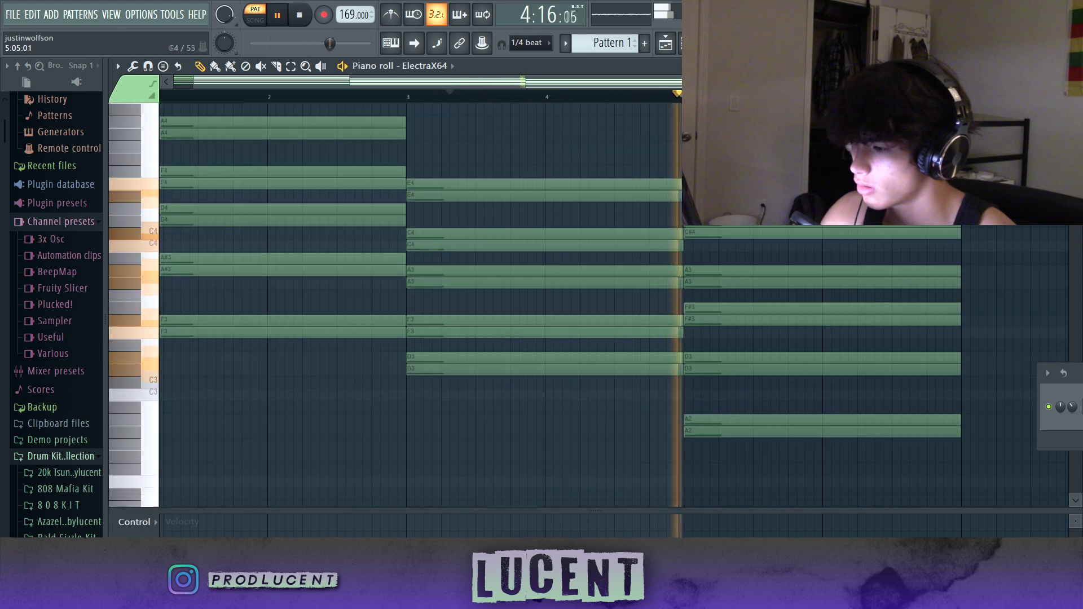
scroll(564, 305, "up", 1)
key("space")
scroll(723, 265, "down", 3)
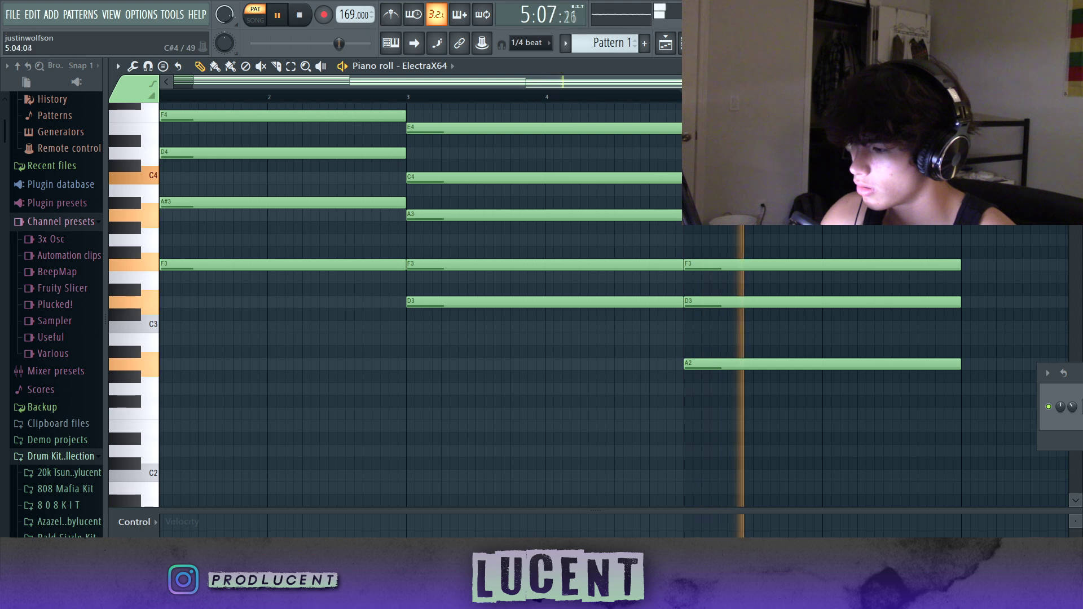
key("space")
key("space")
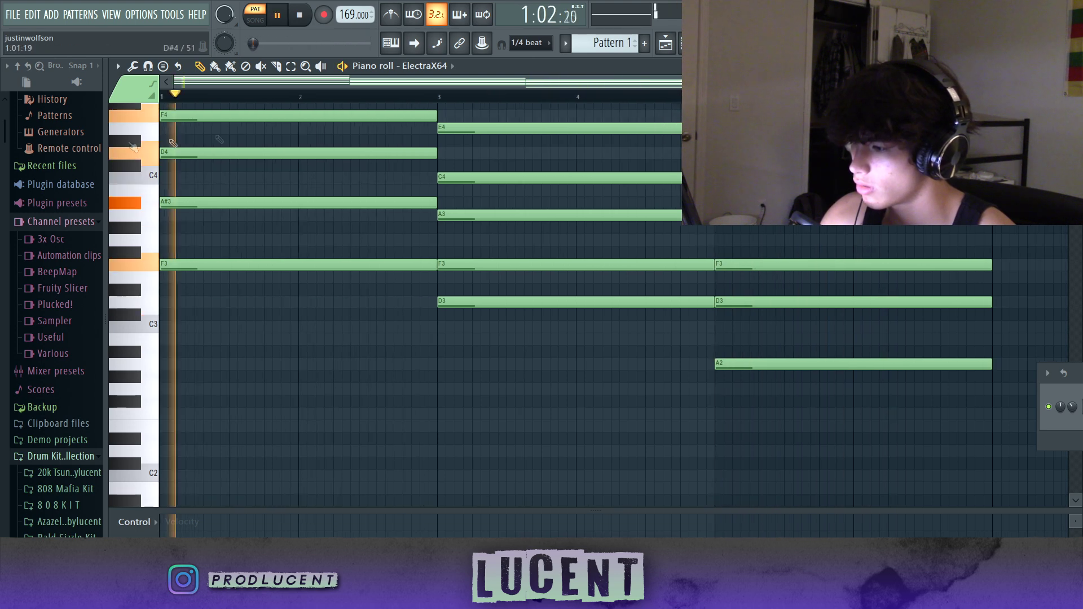
scroll(625, 196, "down", 2, "ctrl")
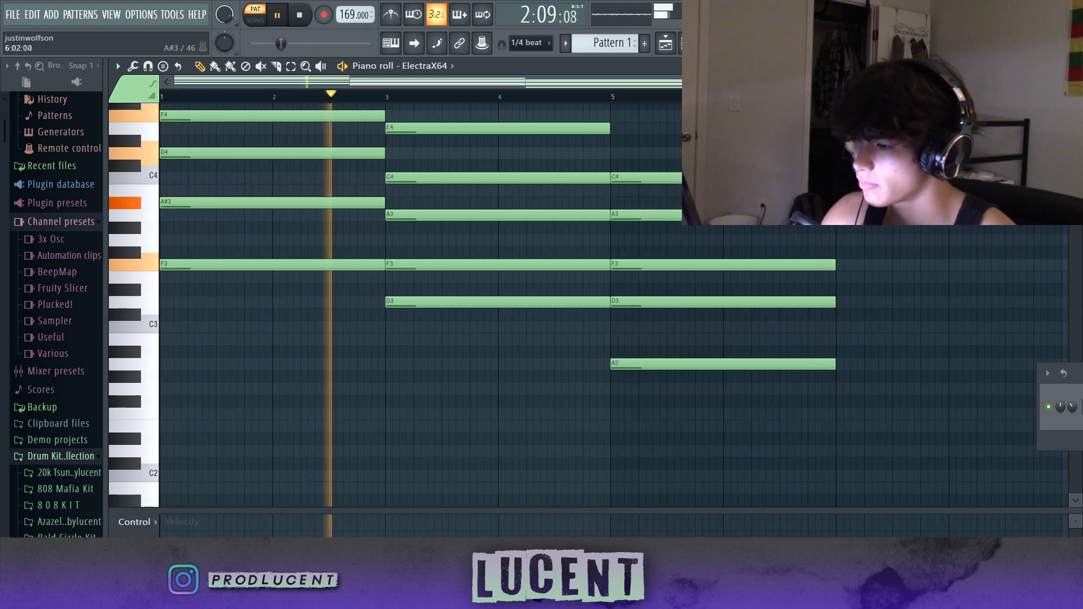
scroll(625, 196, "up", 3)
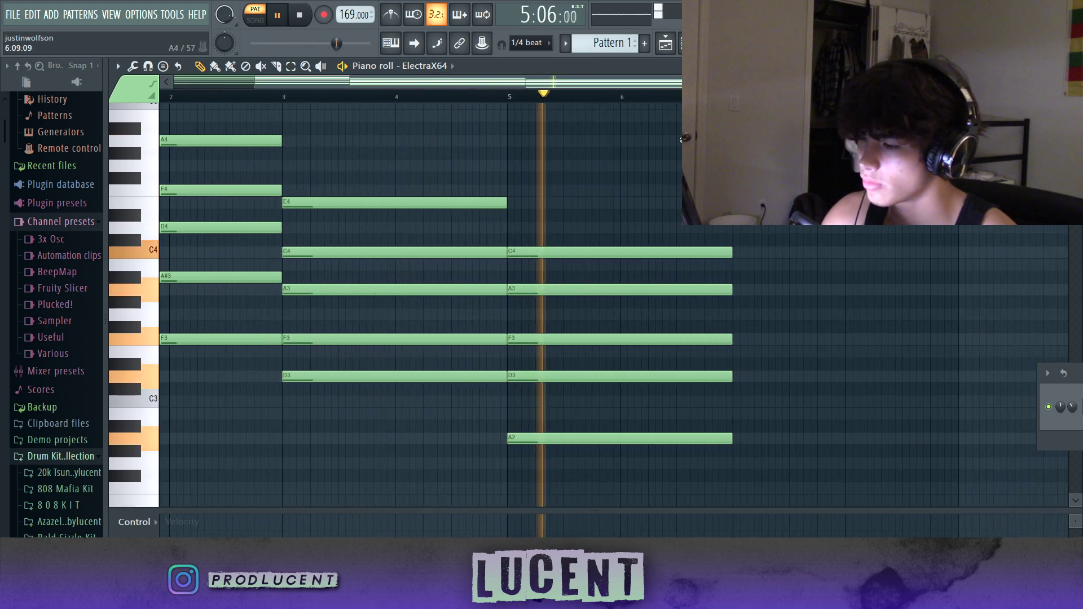
scroll(678, 107, "down", 2)
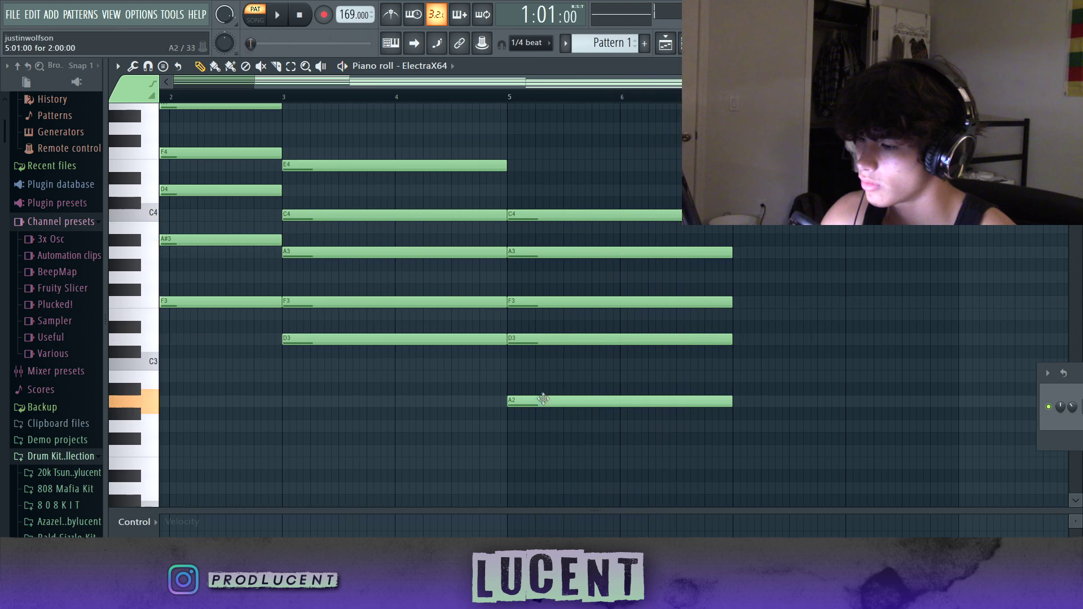
Revoice the bar 5 chord as A3, C4, E4 and G4, and add a B2, E3, G3, B3, D4 chord at bar 7.
scroll(681, 85, "up", 3)
scroll(615, 83, "down", 3)
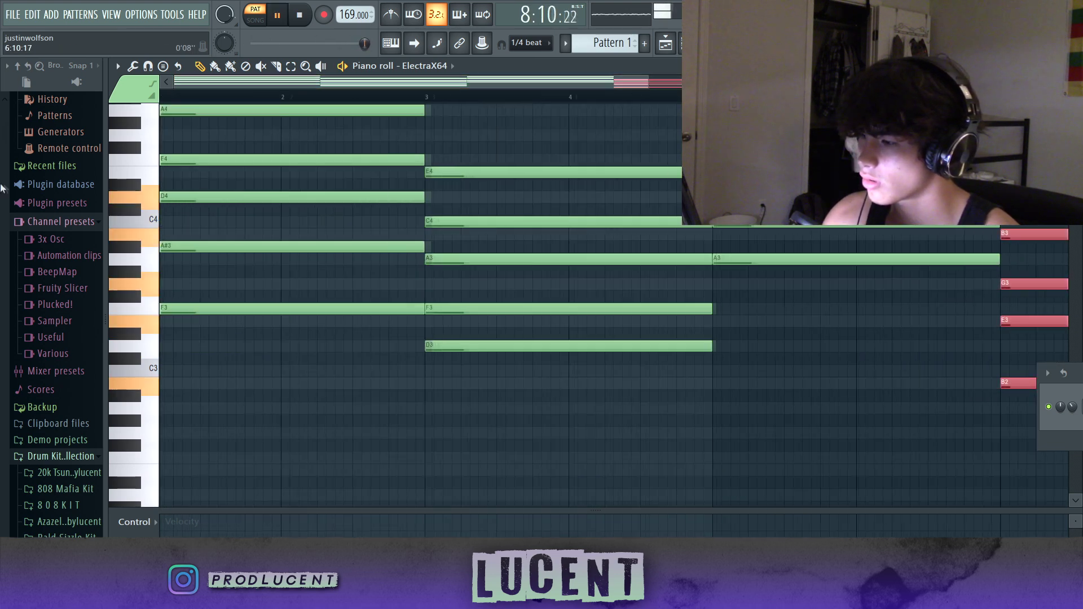
scroll(784, 255, "down", 3)
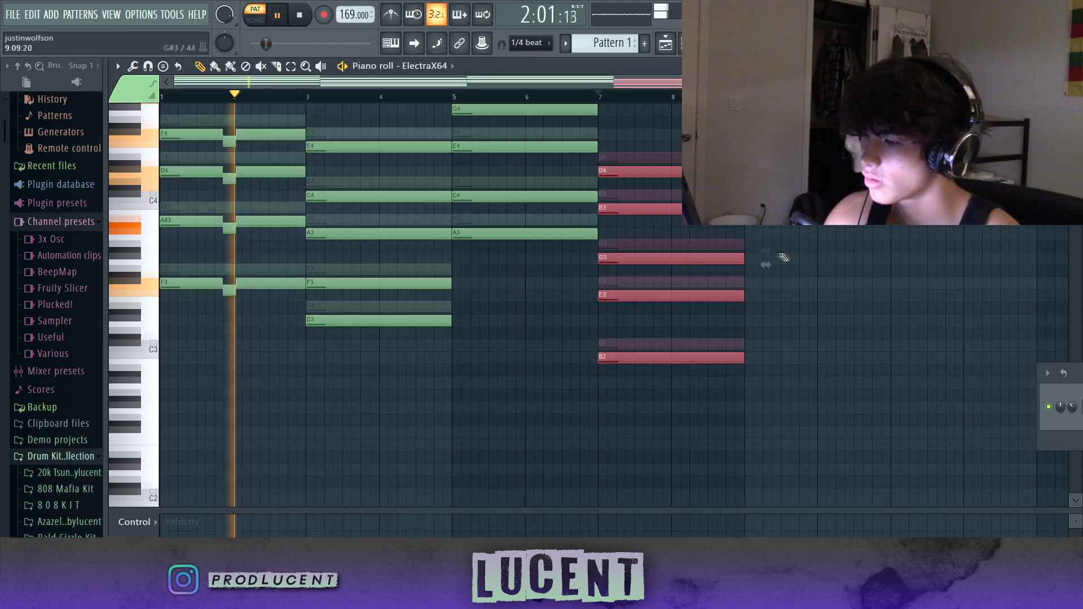
Transpose the whole bar 5 chord down one octave to A2, C3, E3 and G3.
left_click_drag(484, 294, 509, 76)
key("ctrl+Down")
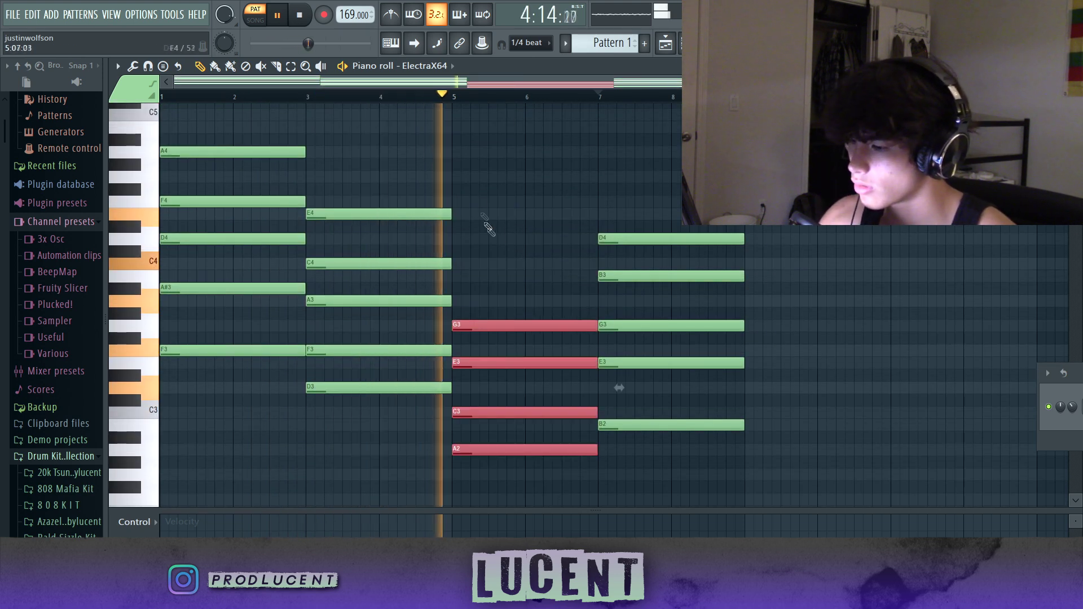
scroll(496, 234, "down", 2)
left_click(667, 116)
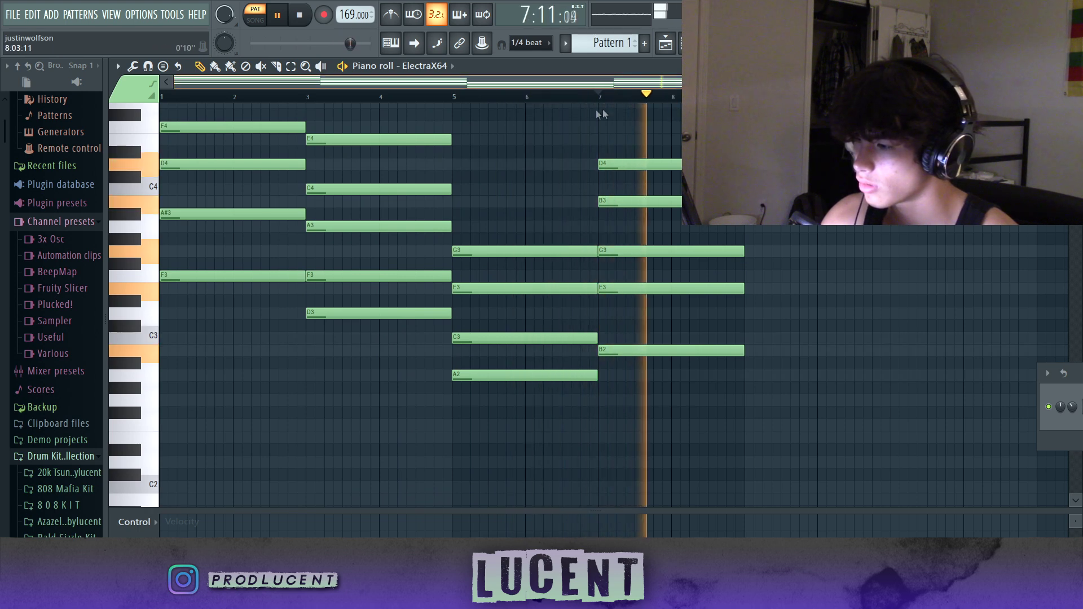
Move the channel rack aside and raise the C3 note of the bar 5 chord one octave to C4.
left_click_drag(1063, 373, 1051, 346)
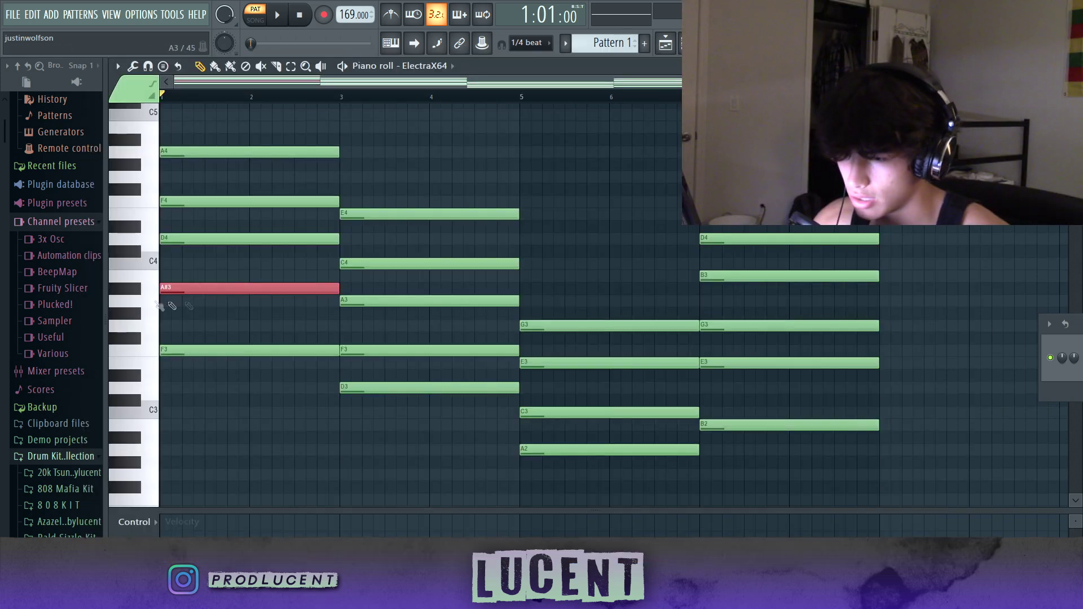
scroll(243, 404, "up", 2)
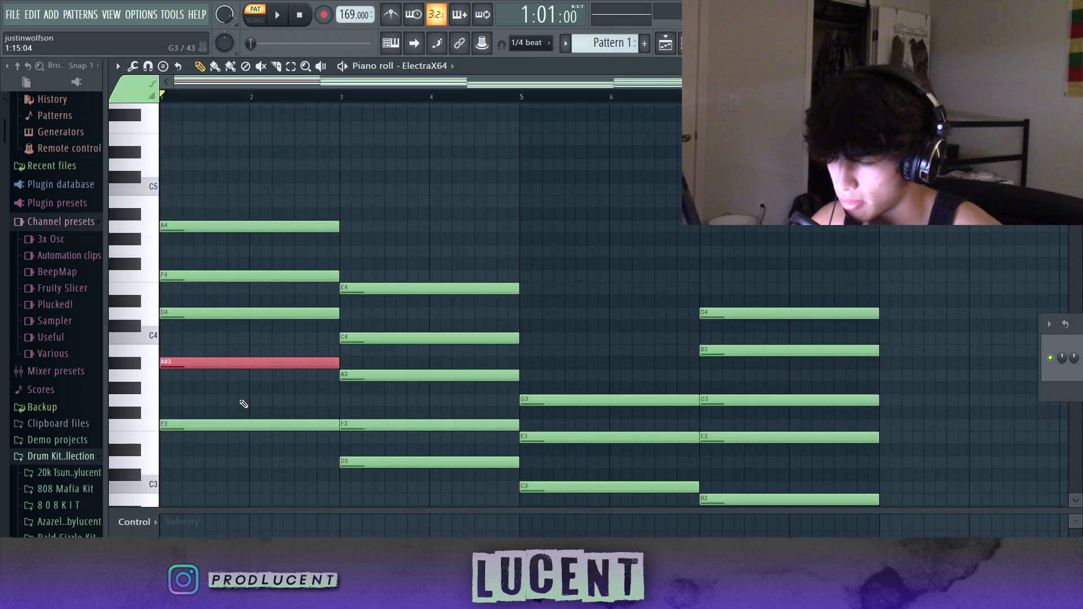
key("ctrl+Up")
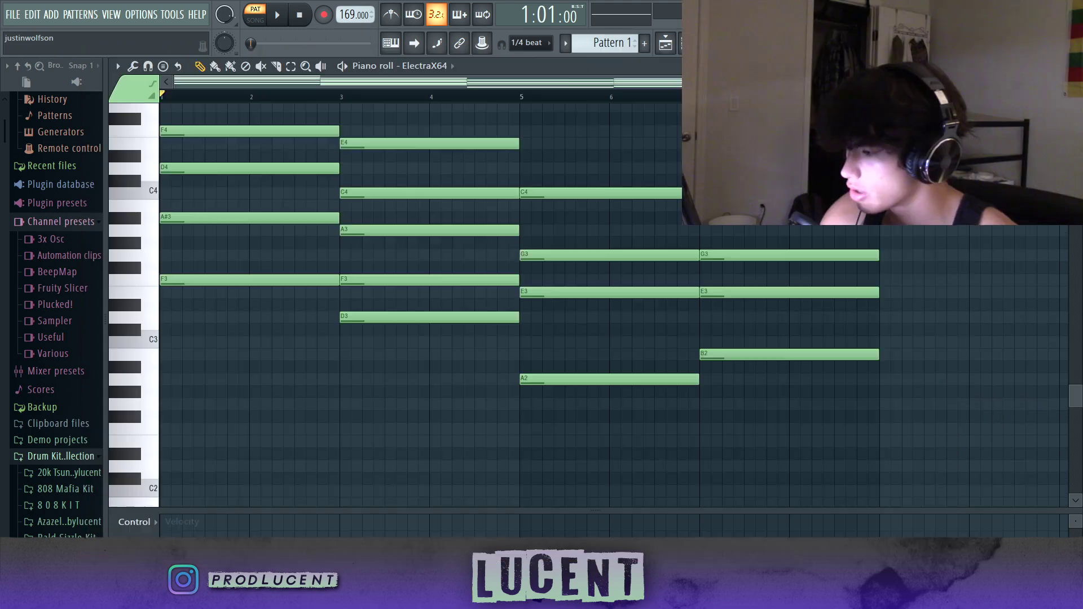
Put the chords on a second ElectraX64 channel, two octaves higher, and load its ARRP - HealedPeopleHeal patch.
left_click(894, 232)
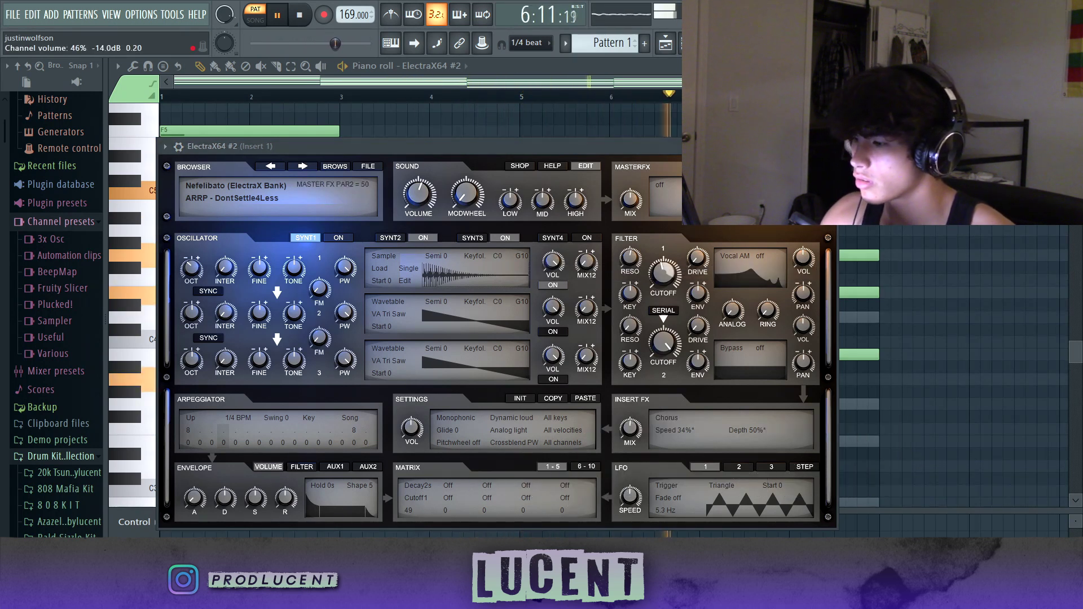
key("Escape")
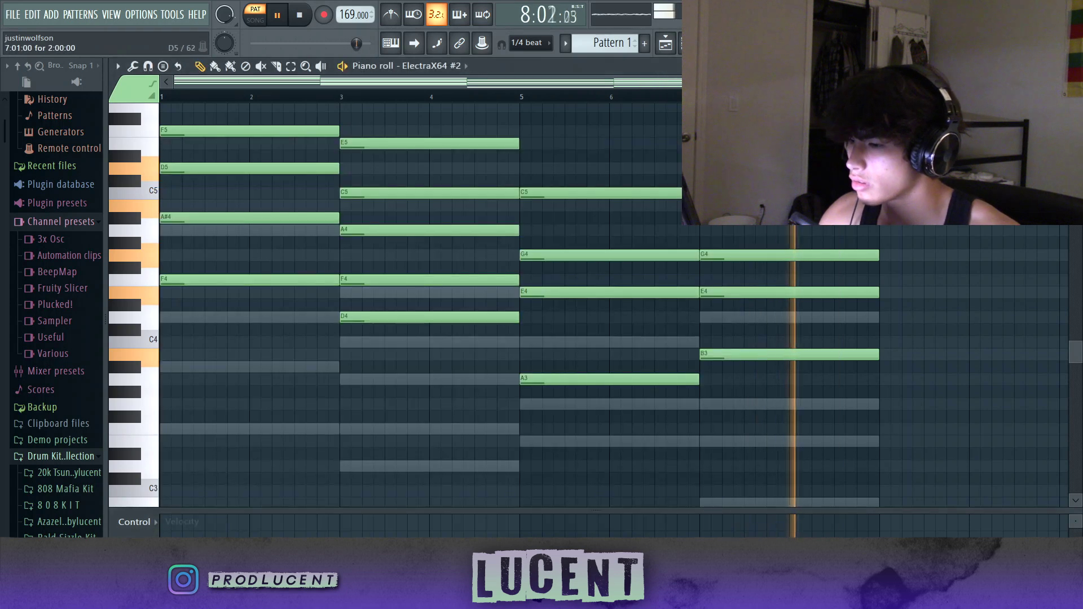
scroll(421, 304, "up", 3)
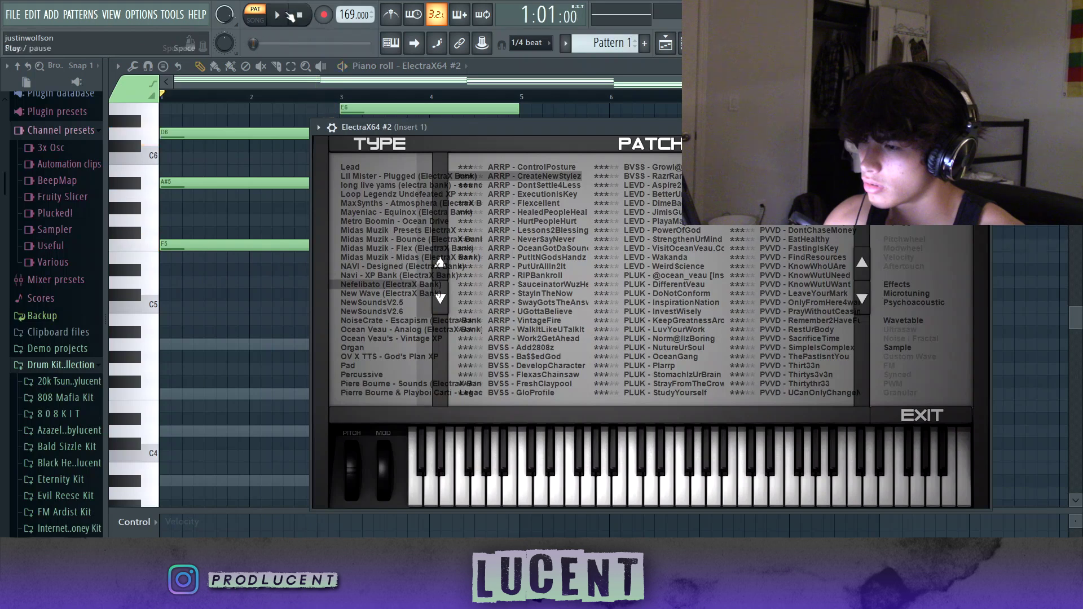
left_click(530, 175)
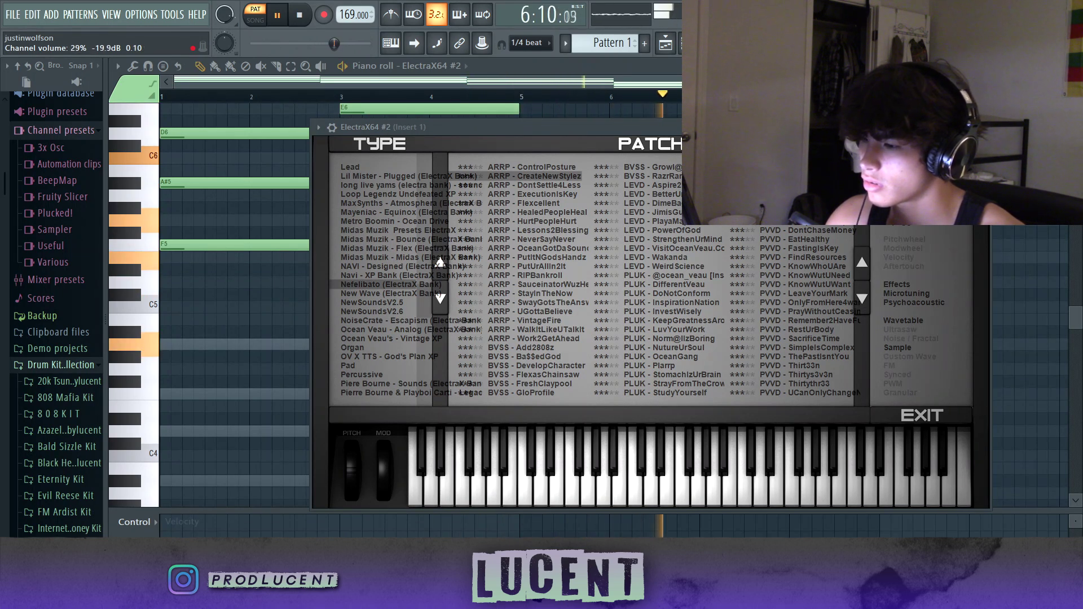
left_click(540, 212)
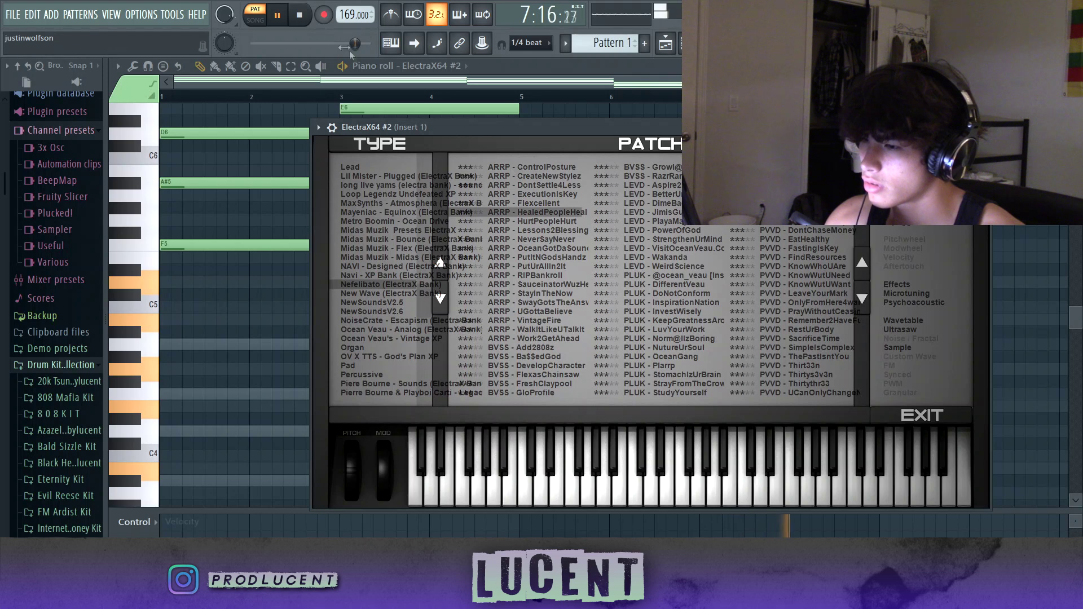
Add the sxber synth bass-rising sample and give it two-bar notes F5, D5, A4 and B4, then play them back.
key("alt+c")
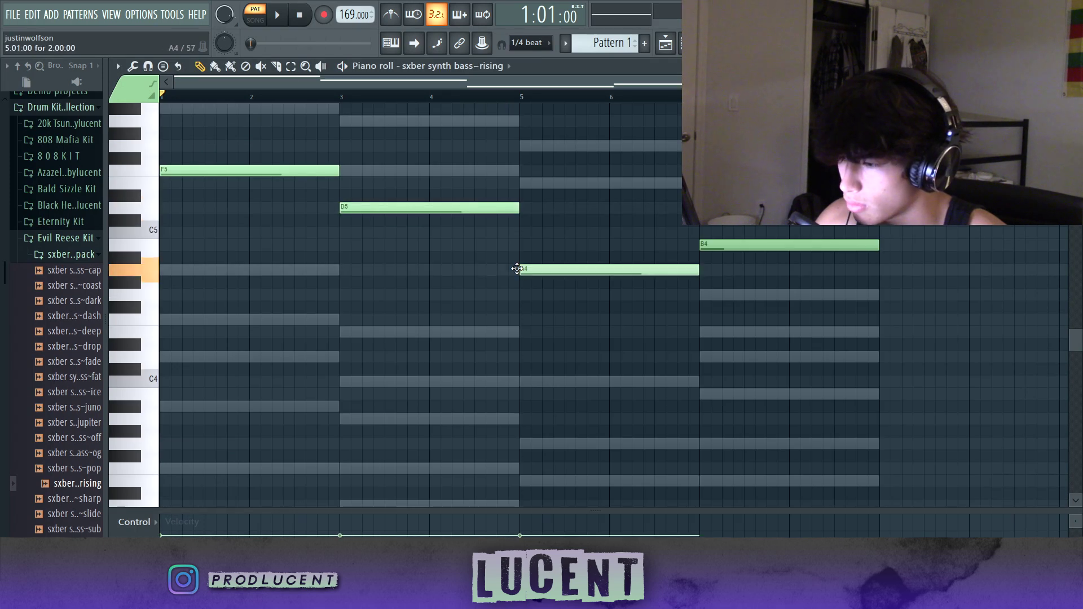
key("space")
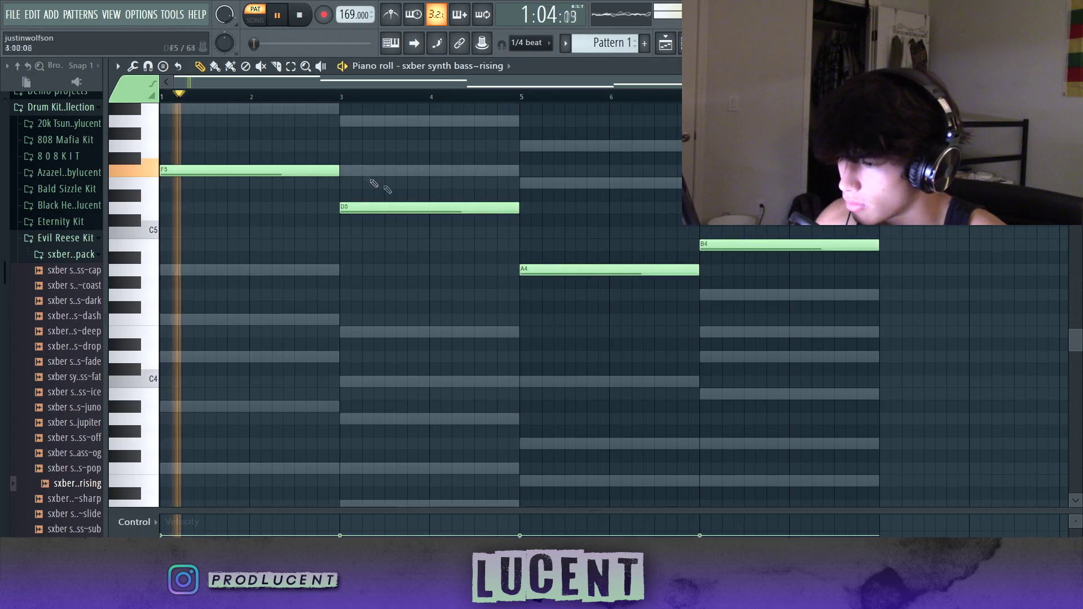
Raise the bass notes at bars 3, 5 and 7 one octave to D6, A5 and B5.
left_click_drag(526, 211, 434, 177)
key("ctrl+Up")
scroll(651, 460, "up", 3)
left_click_drag(651, 460, 612, 380)
key("ctrl+Up")
left_click(729, 391)
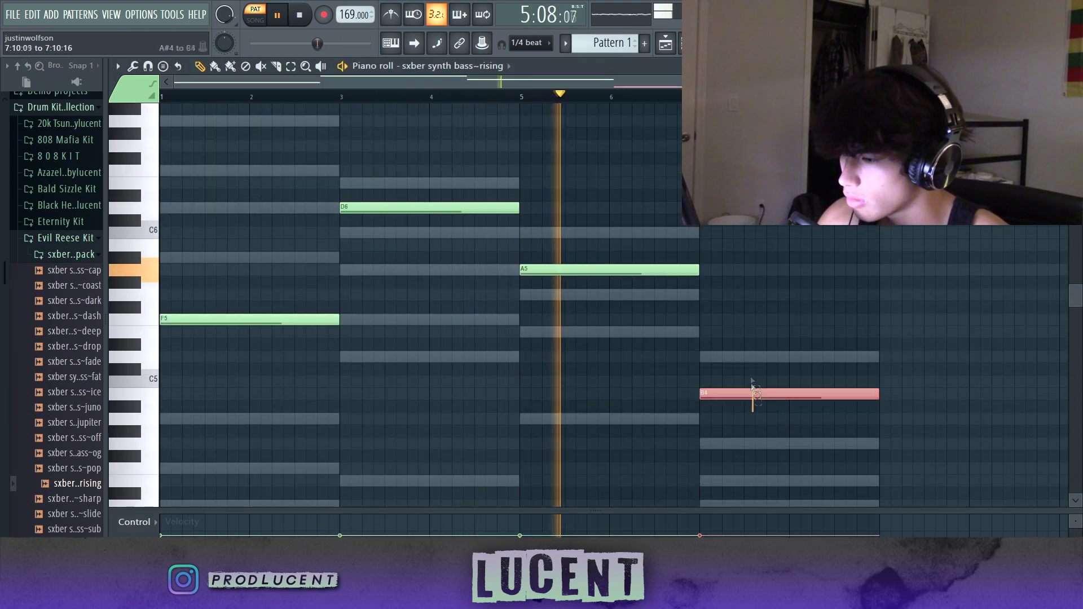
key("ctrl+Up")
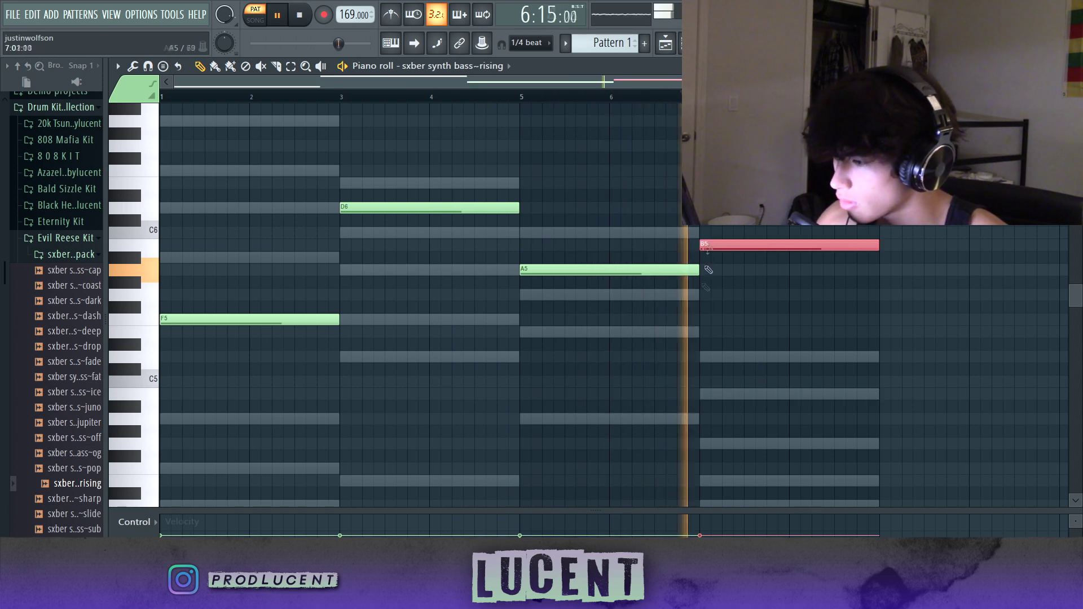
key("ctrl+d")
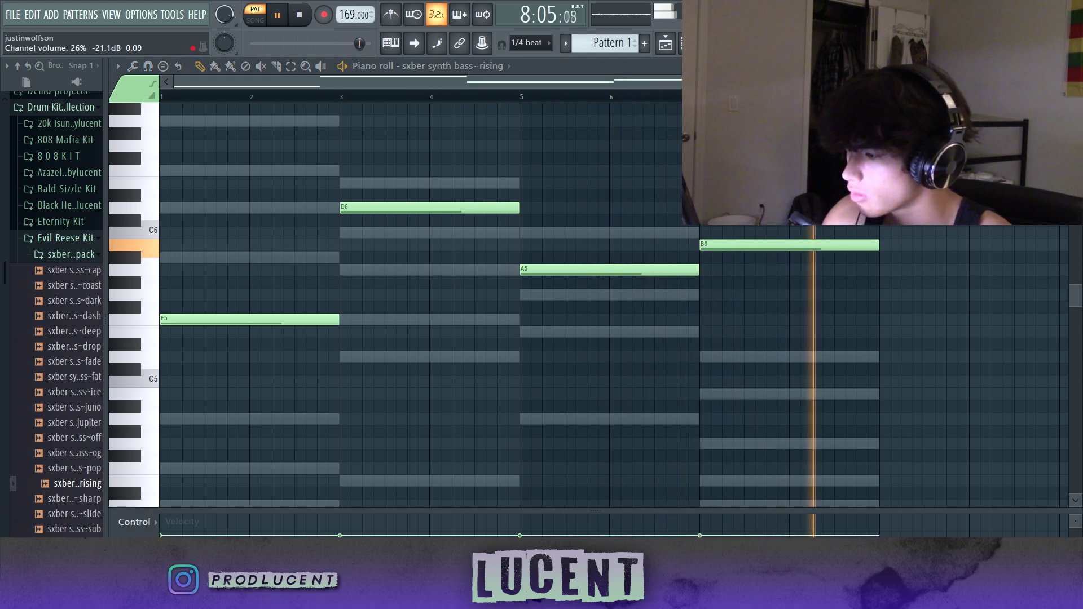
scroll(417, 305, "down", 3)
scroll(417, 304, "up", 1)
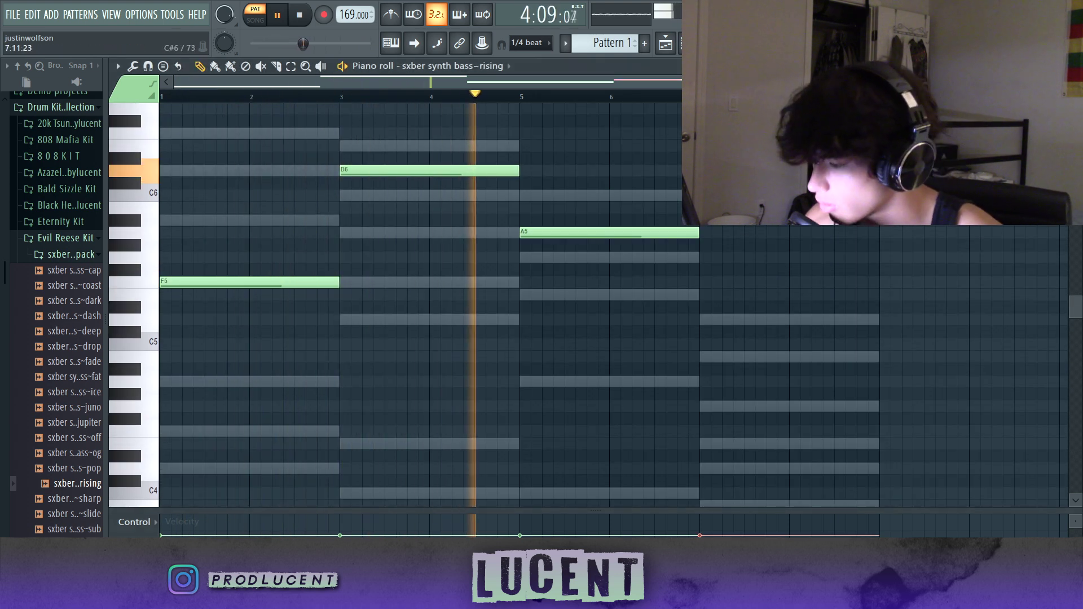
Add a VOCAL RUNS 2 channel with the COMBO - VOX DREAM (MIN) preset and audition notes around D5 over the chords.
left_click_drag(323, 44, 345, 43)
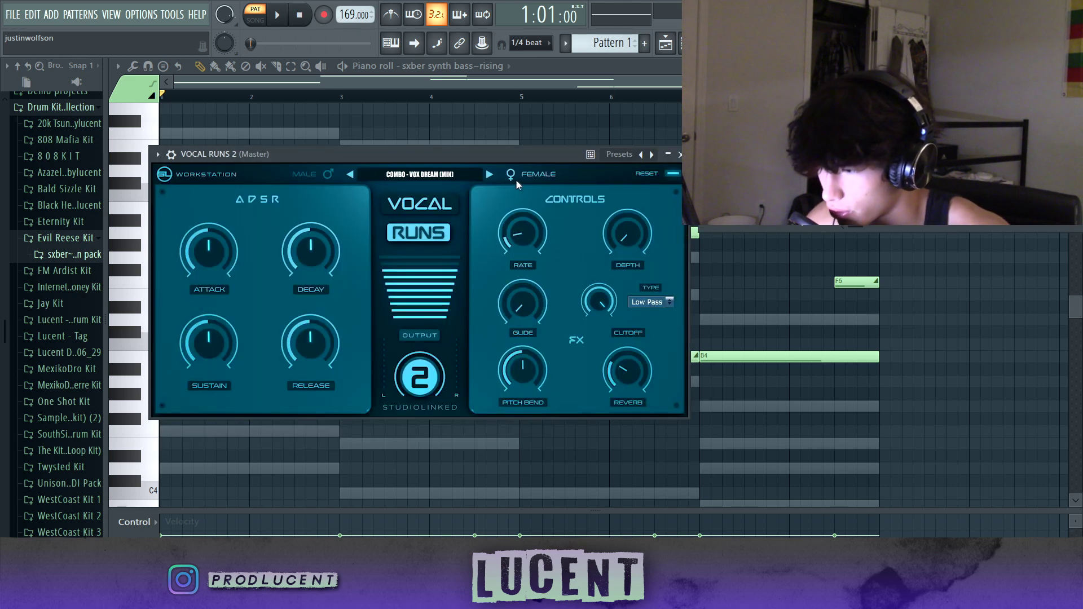
left_click(153, 305)
key("space")
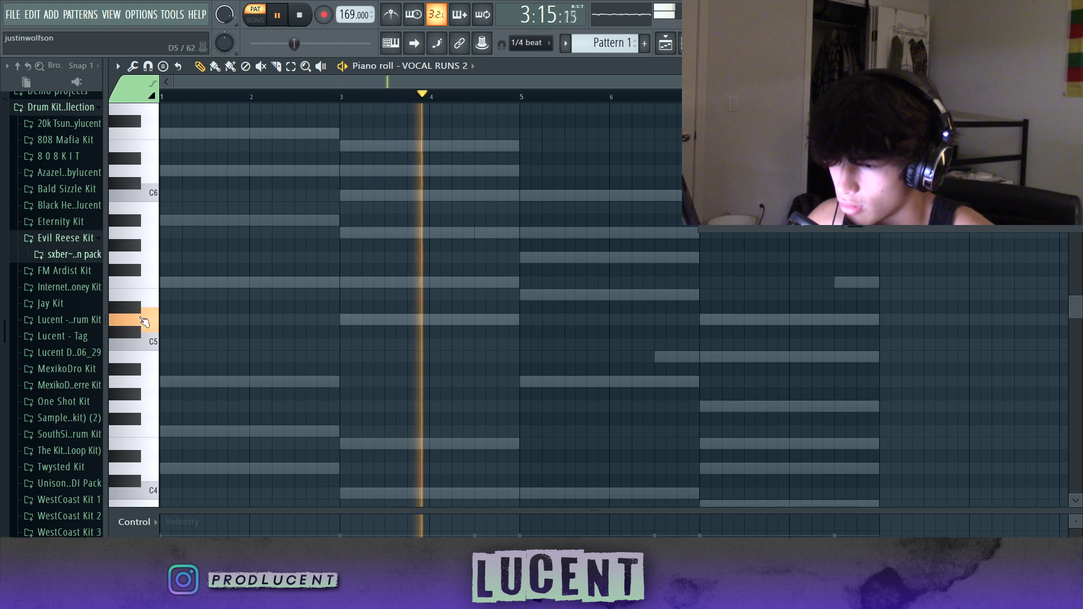
key("space")
Fill bars 1 and 2 of VOCAL RUNS 2 with four consecutive half-bar D5 notes, checking them against the playback.
left_click(163, 319)
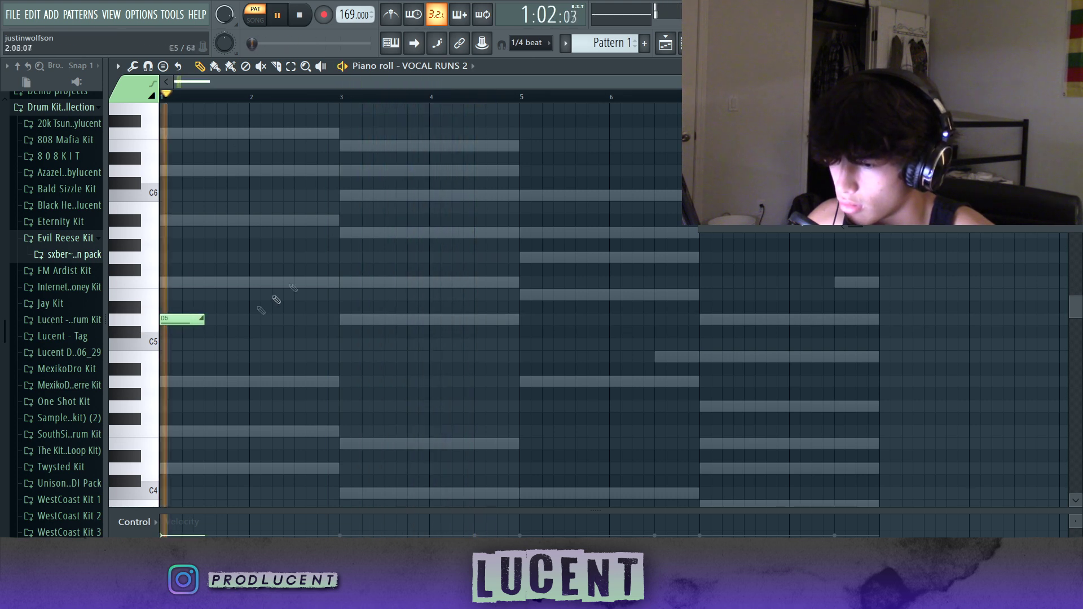
double_click(188, 322)
left_click(615, 376)
key("space")
key("space")
key("space")
left_click(210, 320)
left_click(257, 320)
left_click(302, 320)
Add a two-bar D6 note at bar 3 of VOCAL RUNS 2, then duplicate the whole four-bar phrase after itself.
scroll(161, 294, "up", 3)
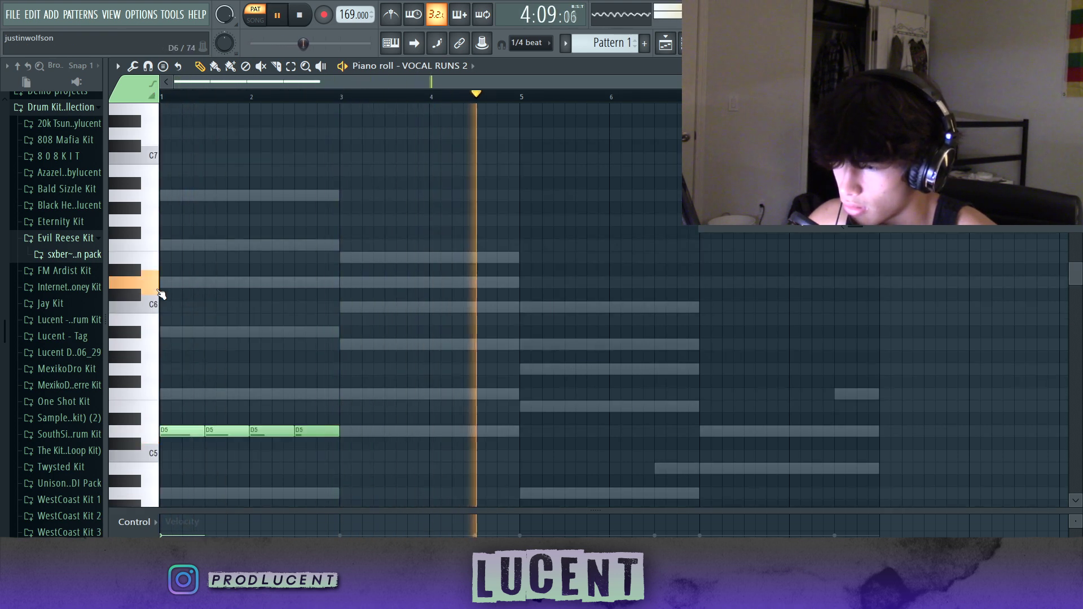
key("space")
key("space")
left_click(348, 283)
left_click_drag(388, 286, 518, 285)
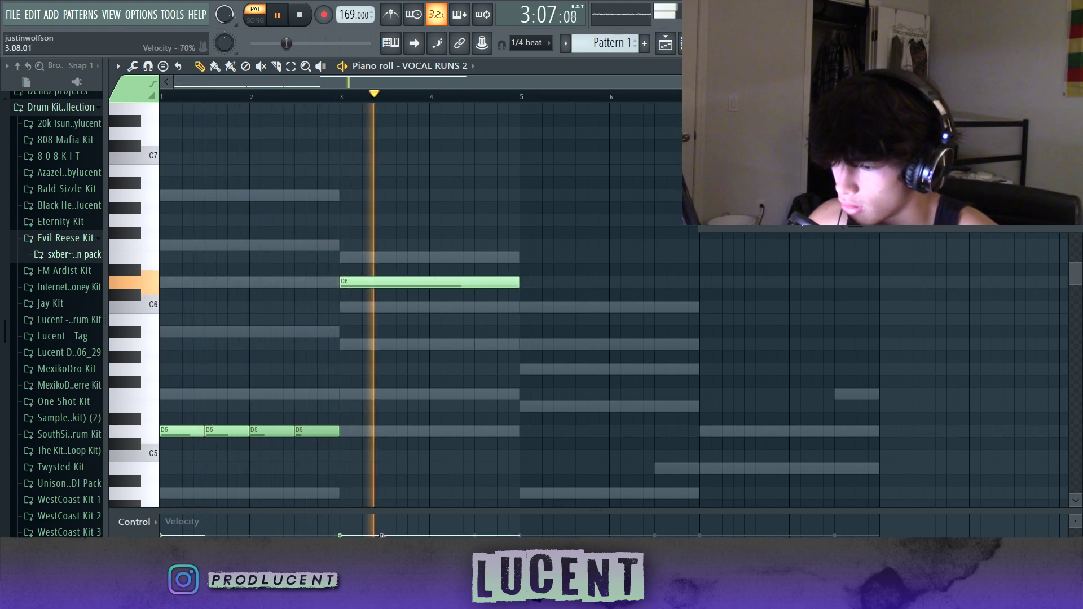
key("ctrl+a")
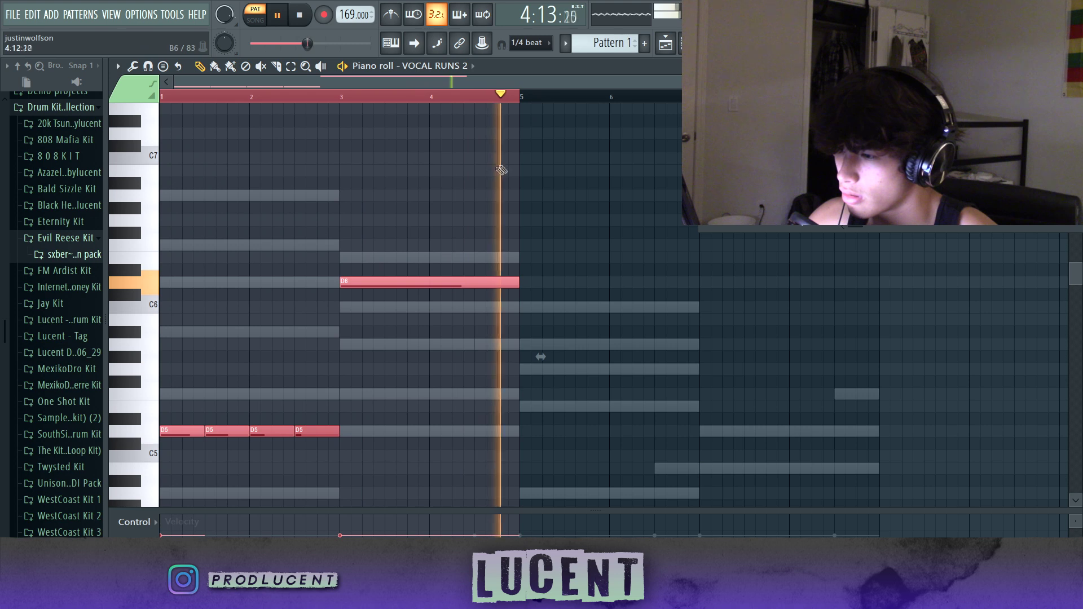
key("ctrl+b")
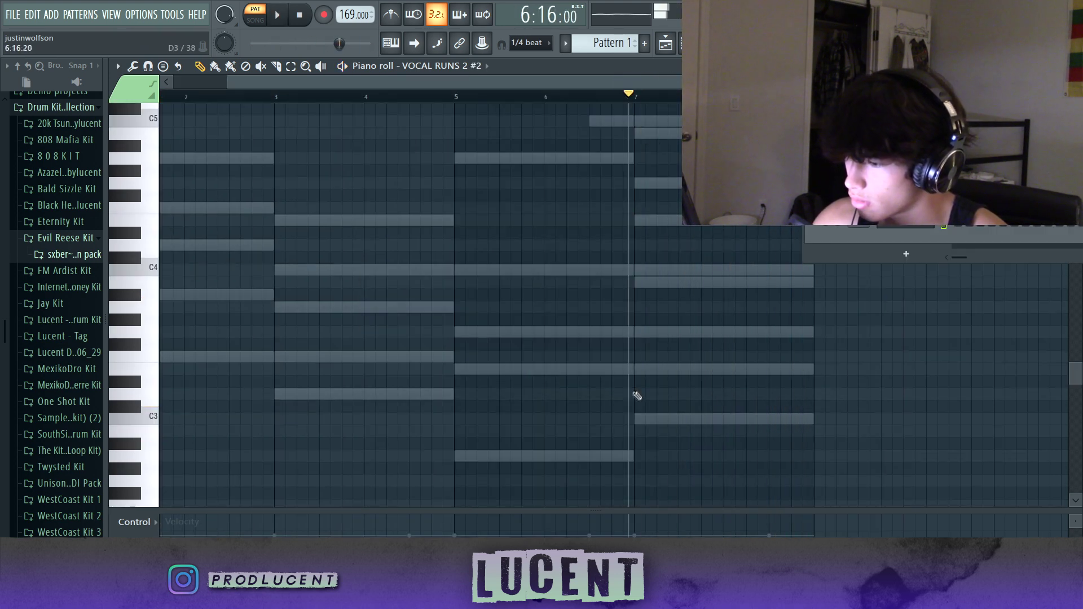
Fill bars 7 and 8 of a second VOCAL RUNS 2 channel with four half-bar D3 notes and play them back.
left_click_drag(639, 393, 635, 394)
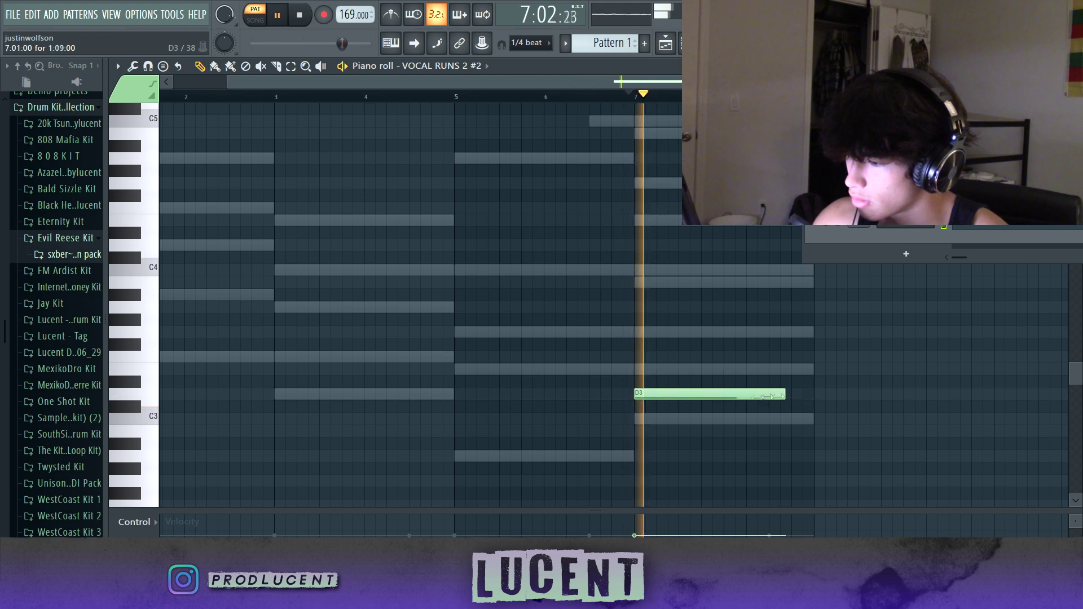
left_click_drag(788, 396, 676, 399)
key("space")
left_click(704, 394)
left_click_drag(702, 394, 699, 395)
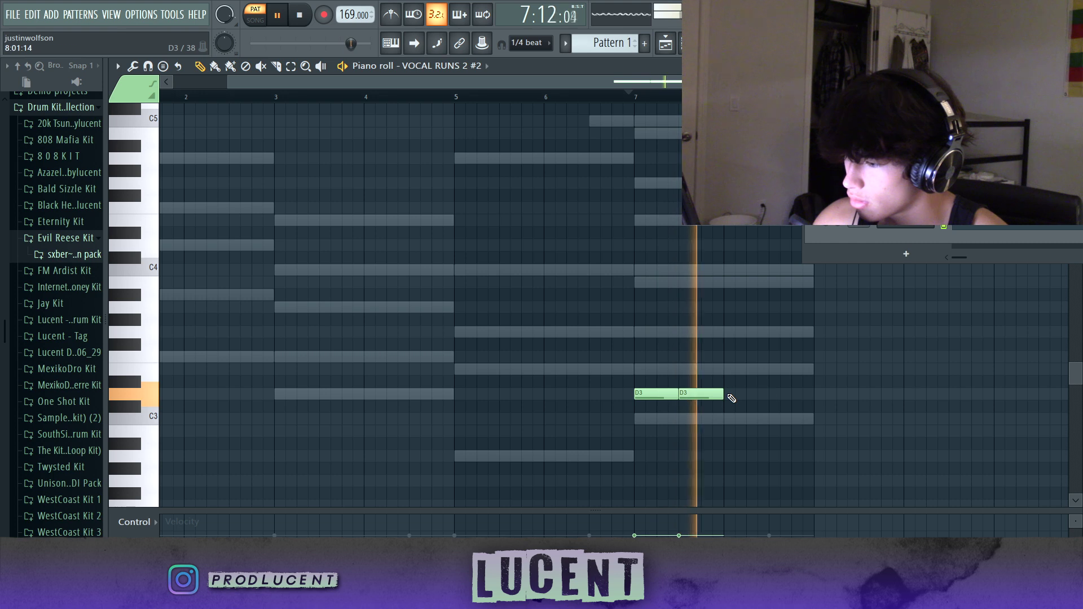
key("space")
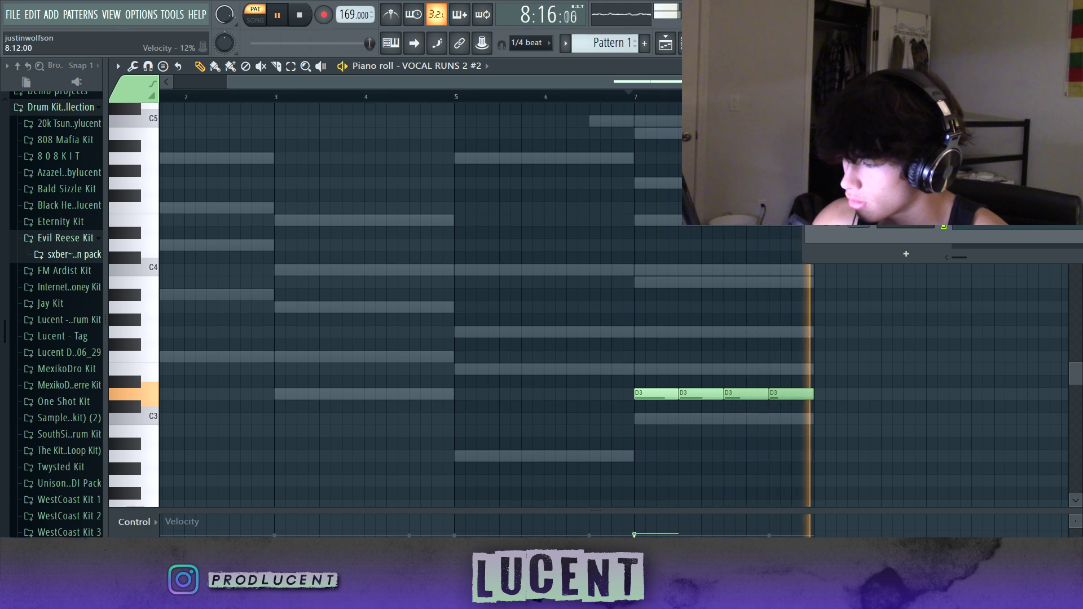
key("space")
Load Fruity Reeverb 2 in effect slot 2 of mixer insert 2 and raise its wet level to about 107%.
key("F9")
left_click(954, 129)
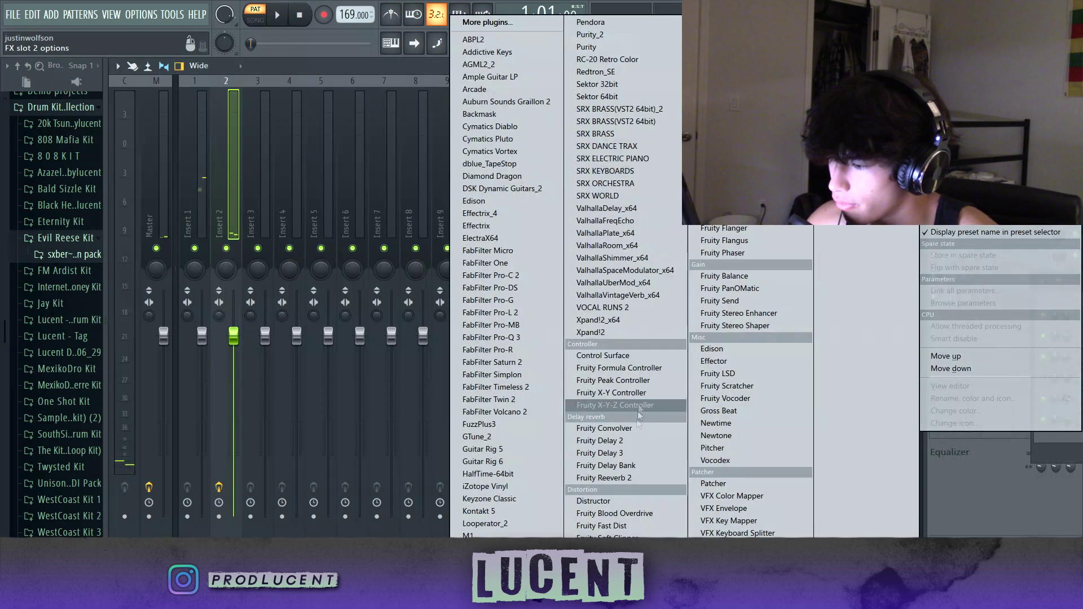
left_click(645, 480)
key("space")
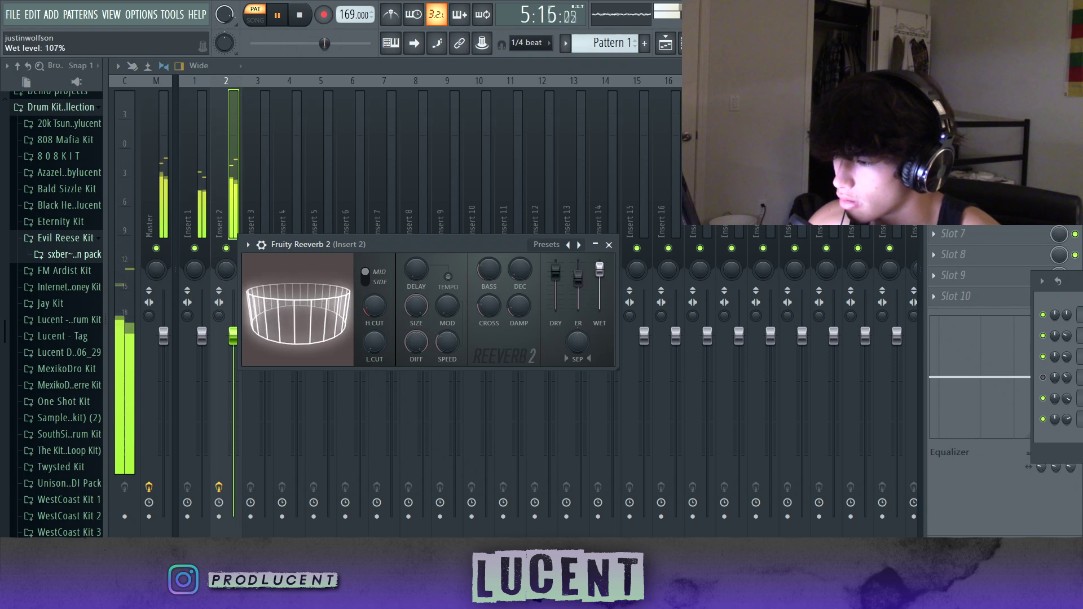
key("Escape")
Record the two VOCAL RUNS 2 channels from the pattern start into Edison on mixer insert 2.
key("space")
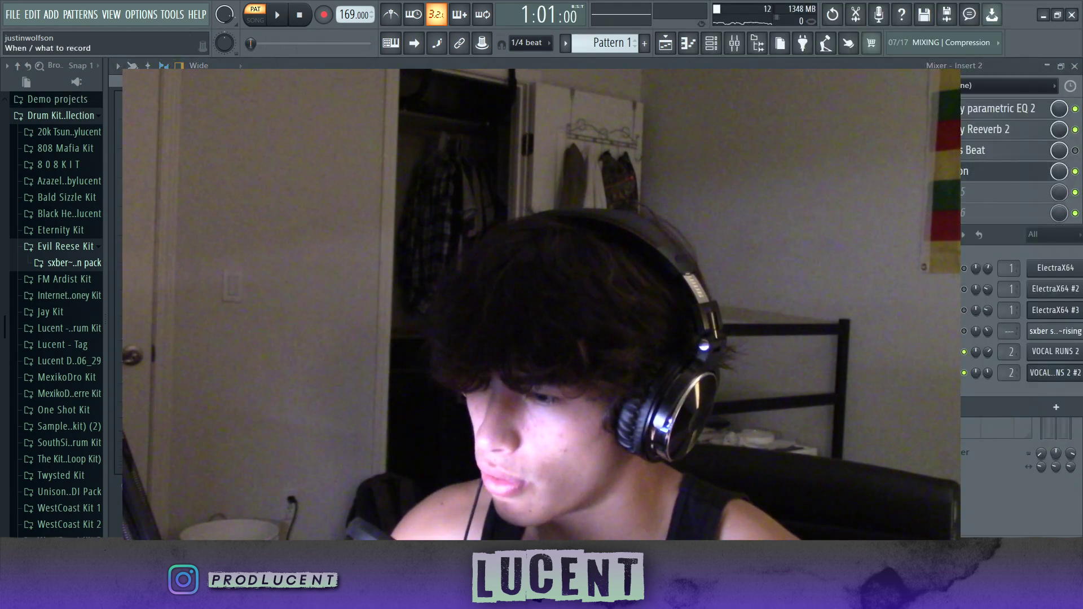
left_click(279, 16)
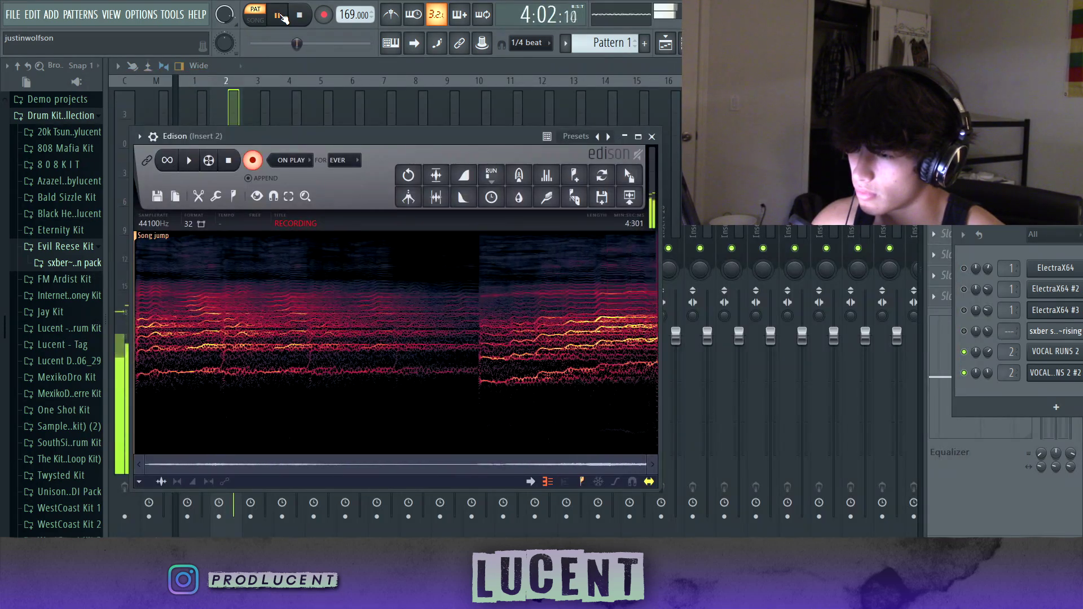
left_click(309, 17)
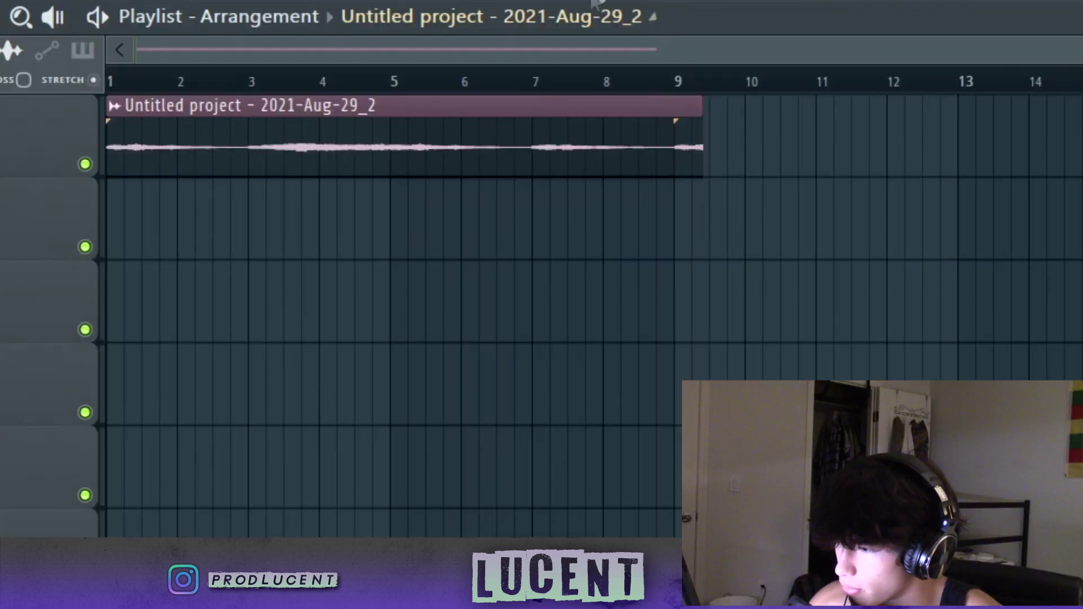
With the playlist snap set to Bar, trim the recorded vocal clip to eight bars and reverse it.
left_click(530, 43)
left_click(519, 225)
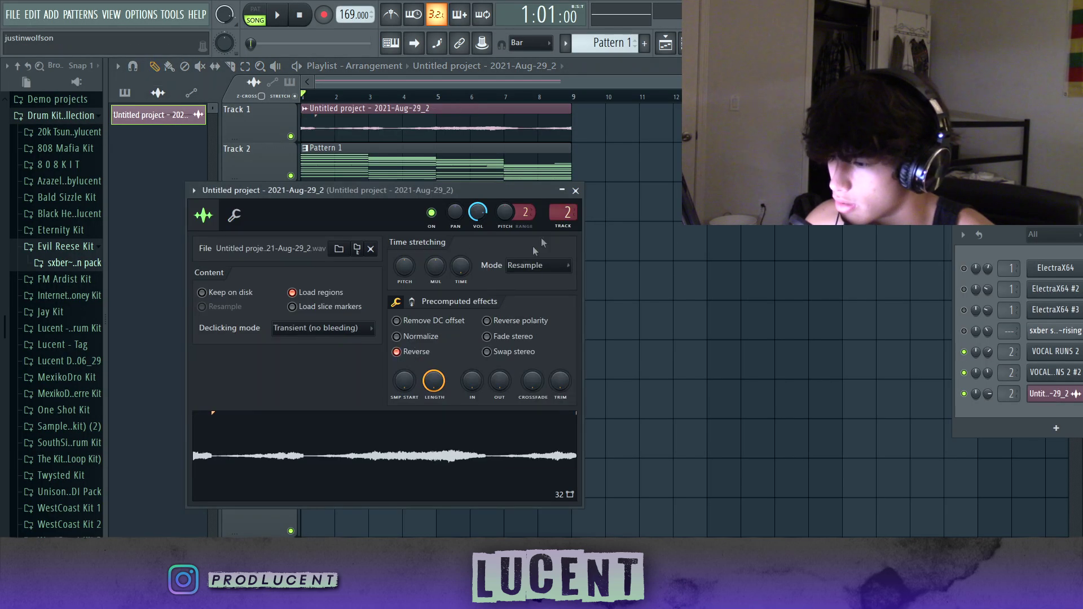
left_click(575, 190)
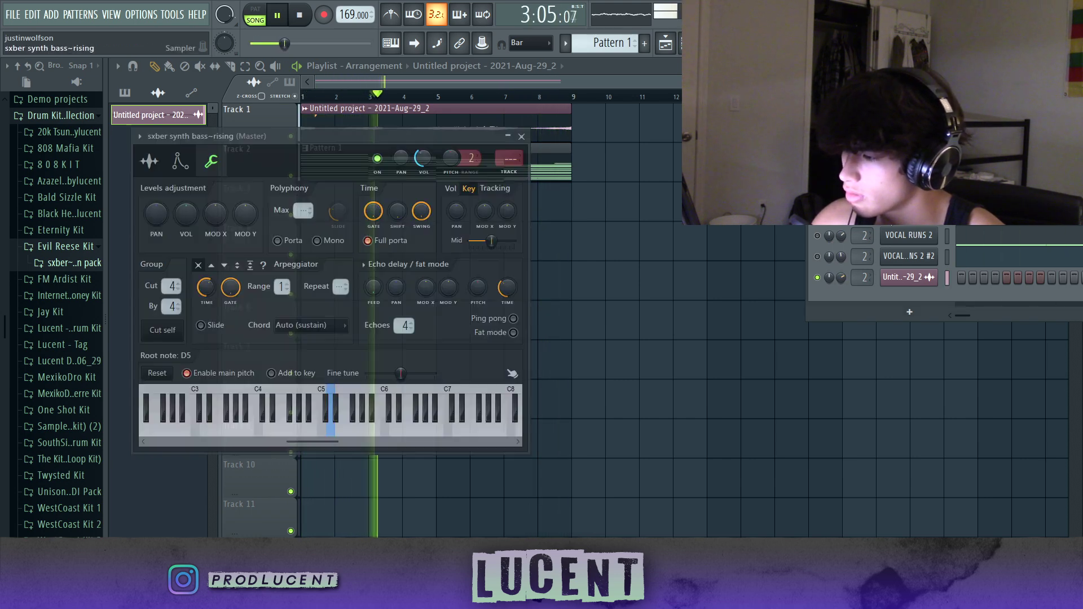
Enable the volume envelope of sxber synth bass-rising and set its release time to 0%.
left_click(149, 160)
left_click(181, 161)
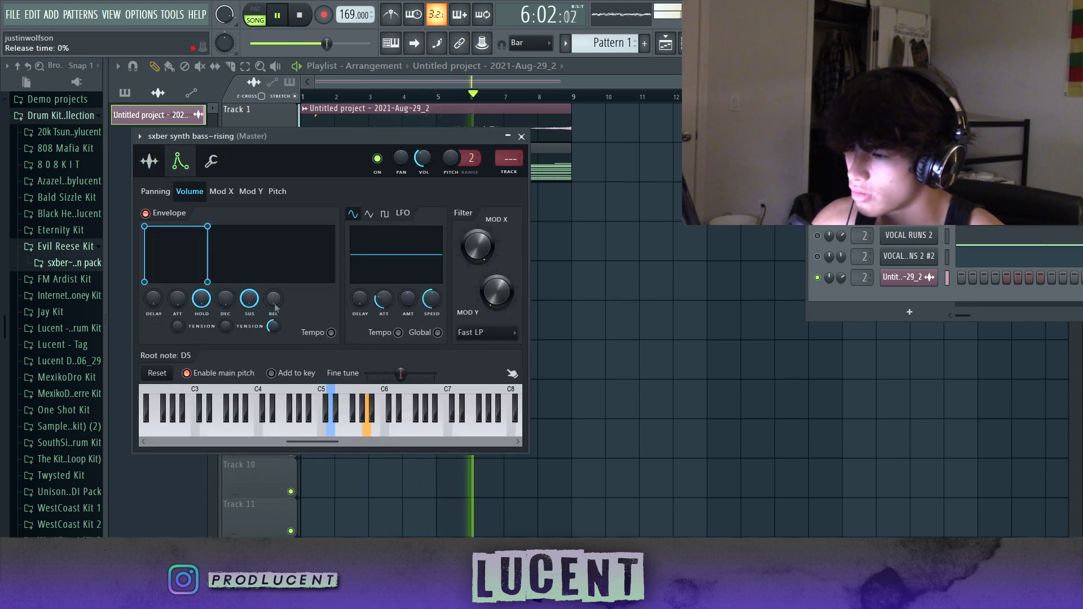
left_click(522, 136)
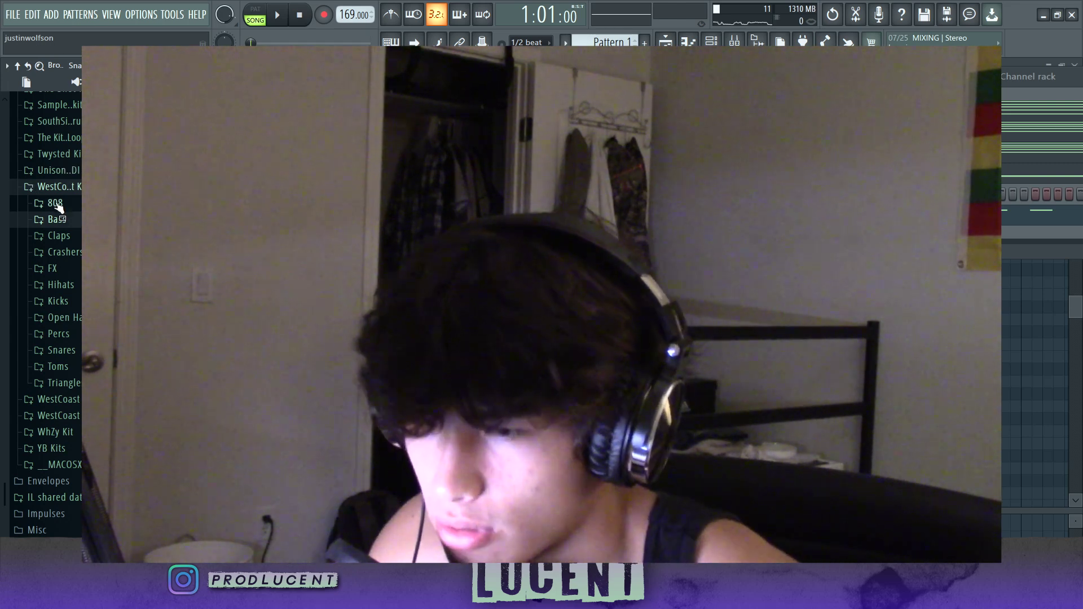
Load the skater 808 sample and place four F5 notes across bars 1 and 2 and four D5 notes across bars 3 and 4.
left_click(62, 203)
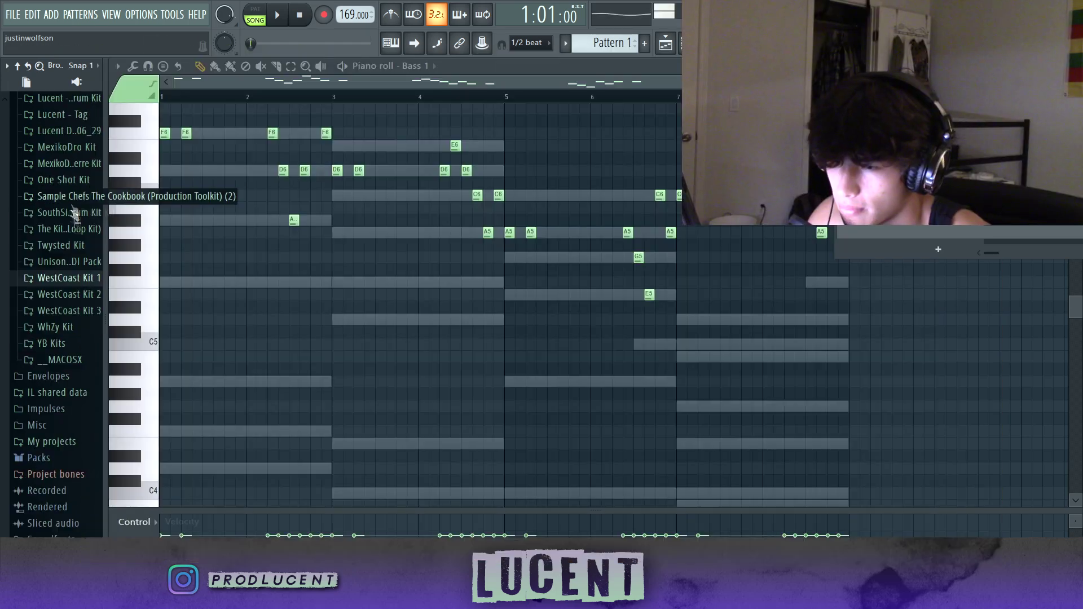
left_click(199, 244)
left_click(230, 245)
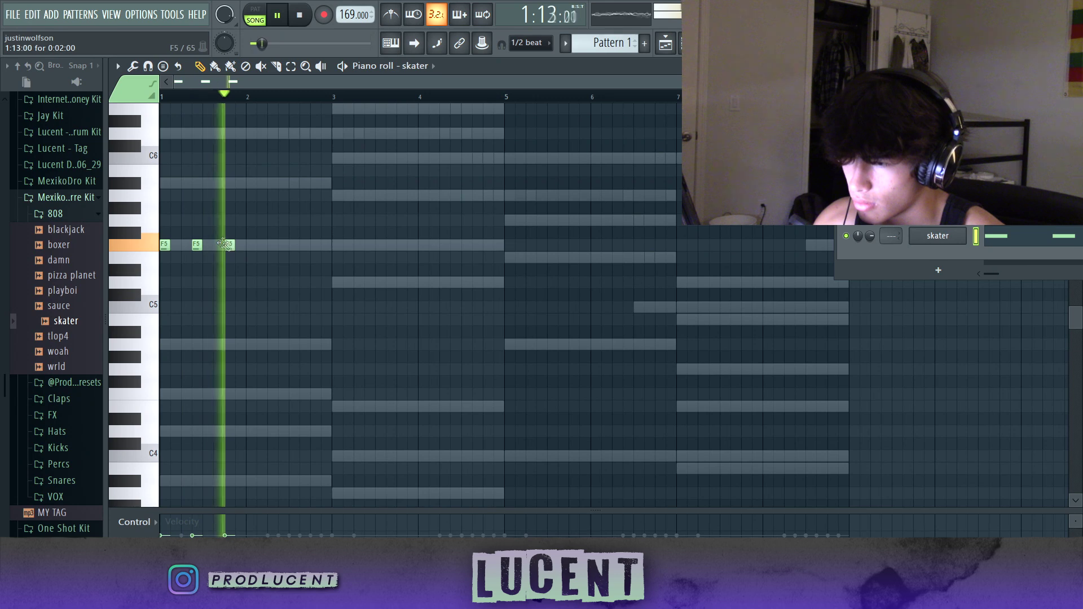
left_click(274, 245)
left_click(339, 281)
left_click(371, 281)
left_click(403, 281)
left_click(443, 282)
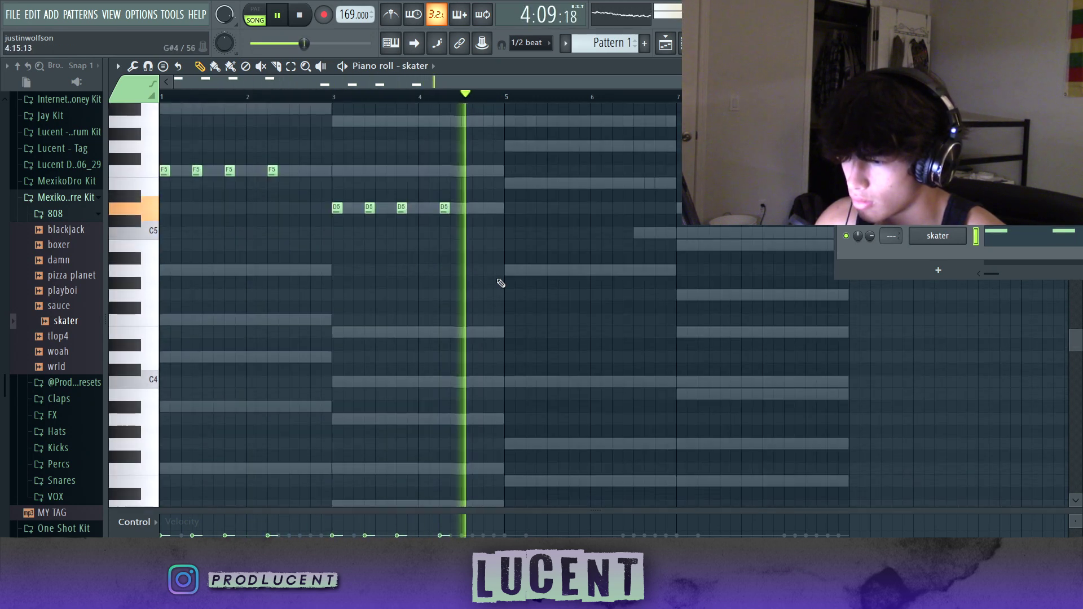
Place four short A4 notes across bars 5 and 6 of the skater 808.
scroll(490, 293, "down", 5)
scroll(479, 303, "up", 5)
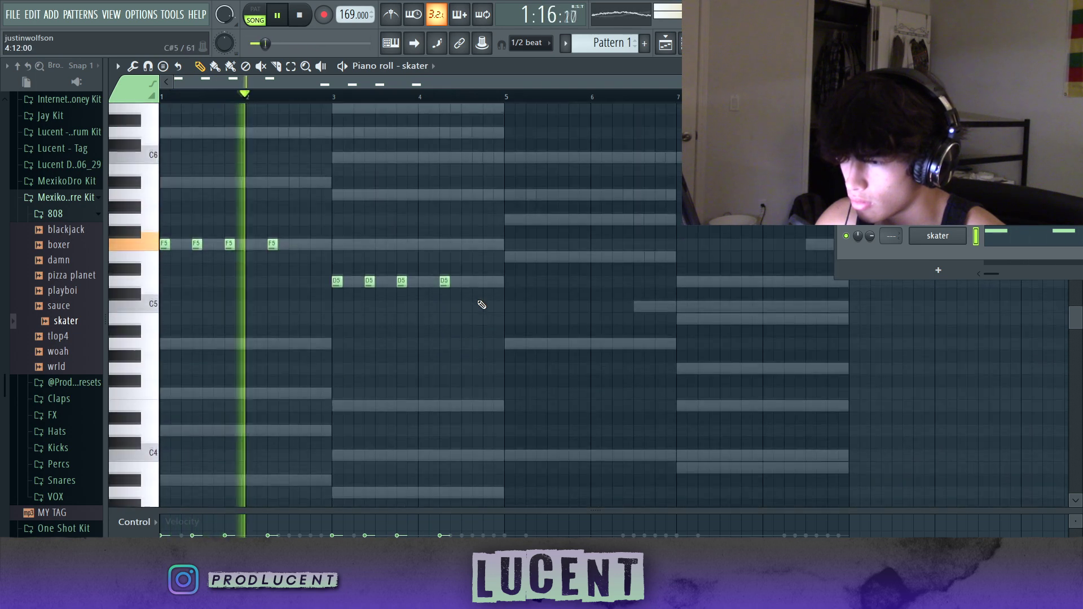
left_click(507, 344)
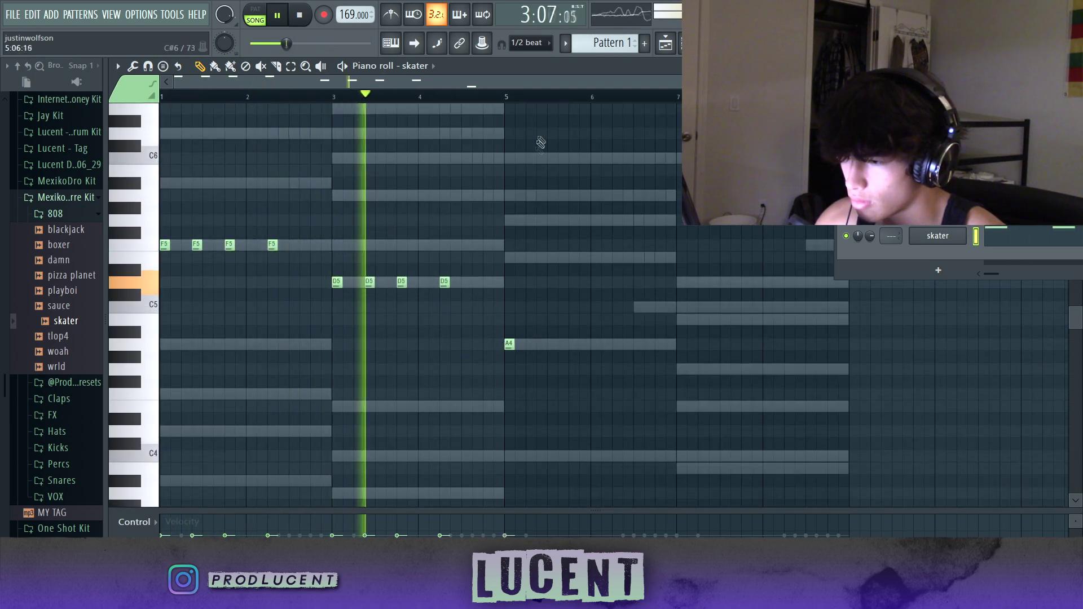
scroll(526, 265, "down", 1)
scroll(526, 265, "up", 2)
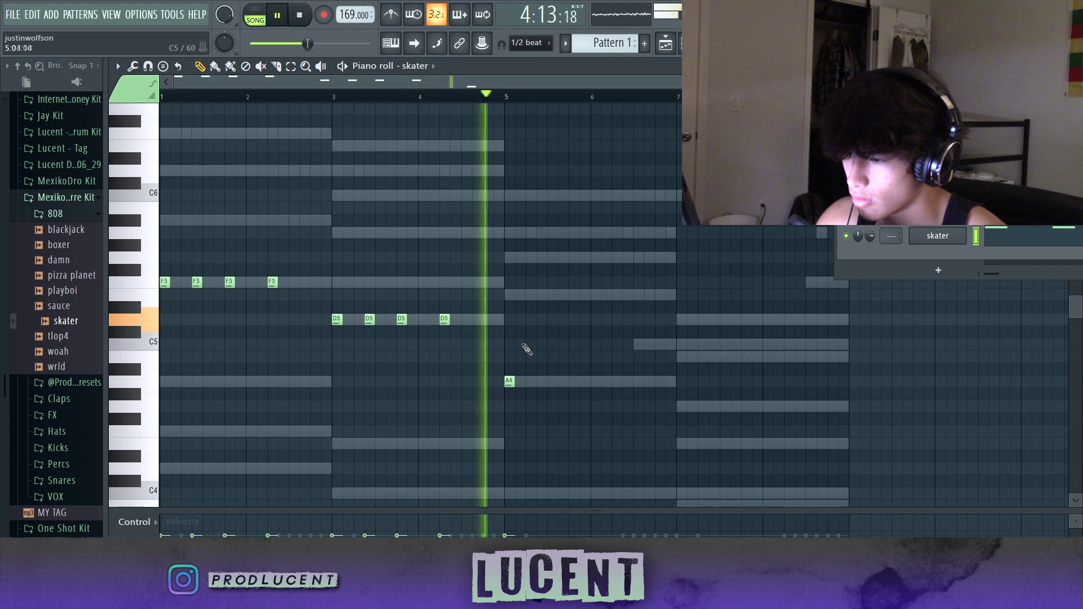
left_click(542, 381)
left_click(574, 381)
left_click(639, 382)
Try B4 for the skater 808 at bar 7, then use four C5 notes across bars 7 and 8 instead.
left_click(683, 356)
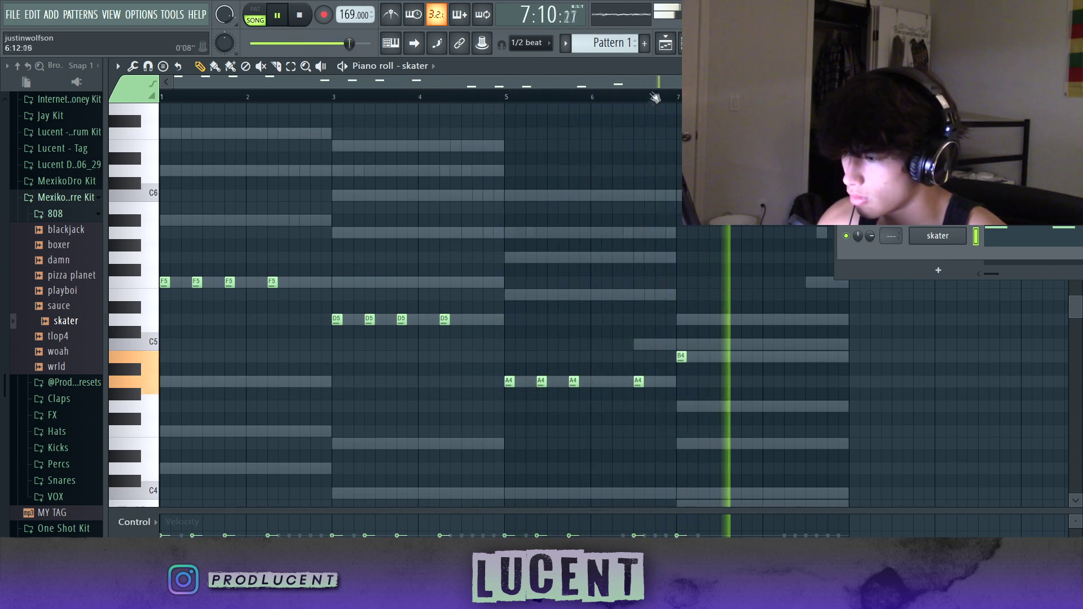
scroll(631, 259, "down", 9)
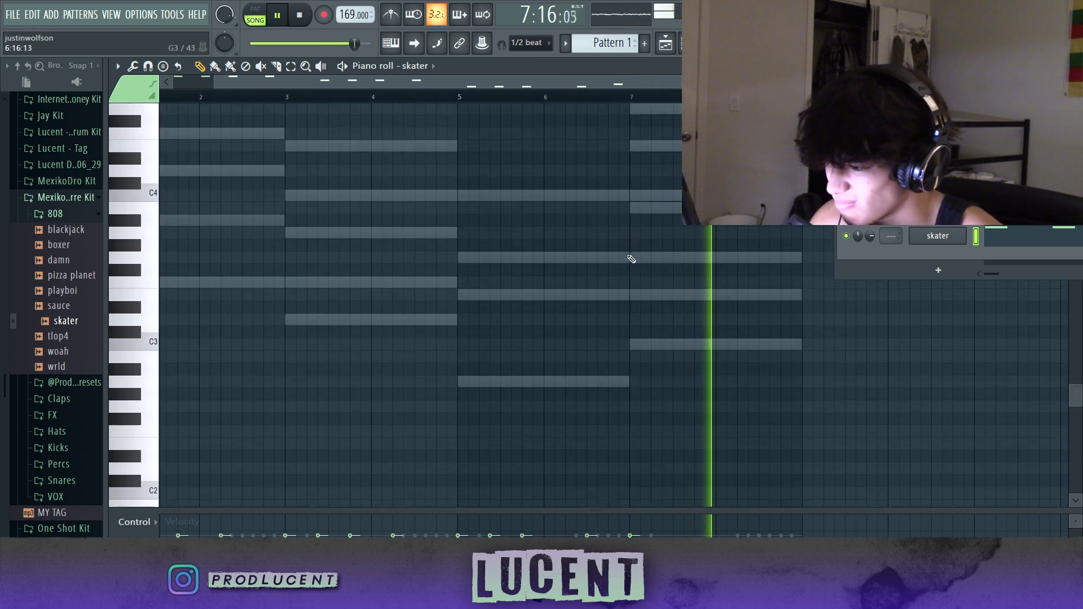
scroll(642, 307, "up", 6)
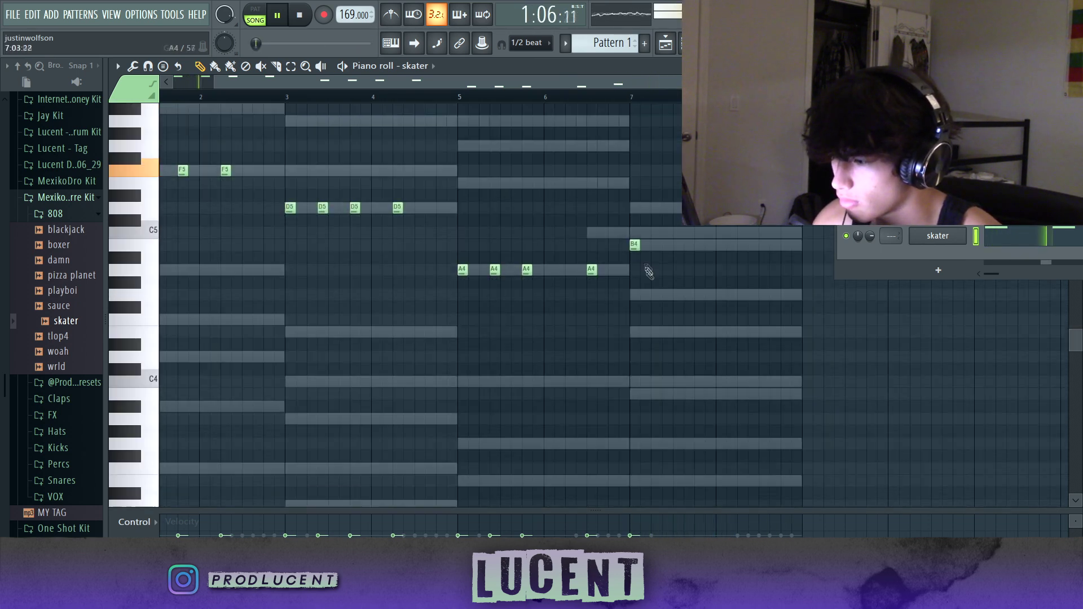
left_click(635, 100)
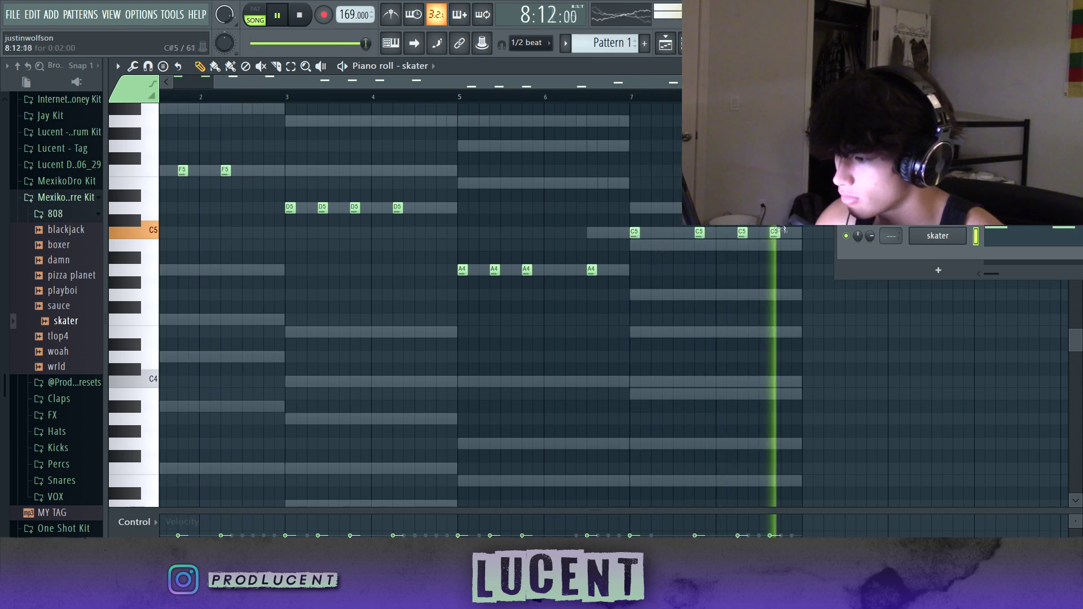
scroll(783, 229, "up", 3)
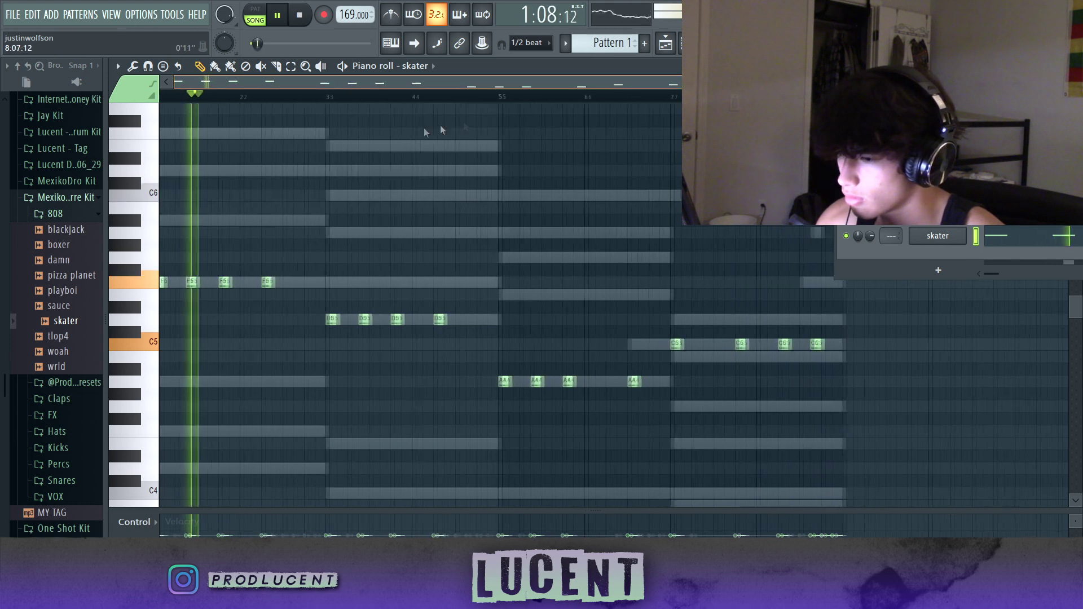
Load the YBBOMK3 C2 sample and place a repeating pattern of three C5 hits every two bars over eight bars.
right_click(937, 234)
left_click(883, 320)
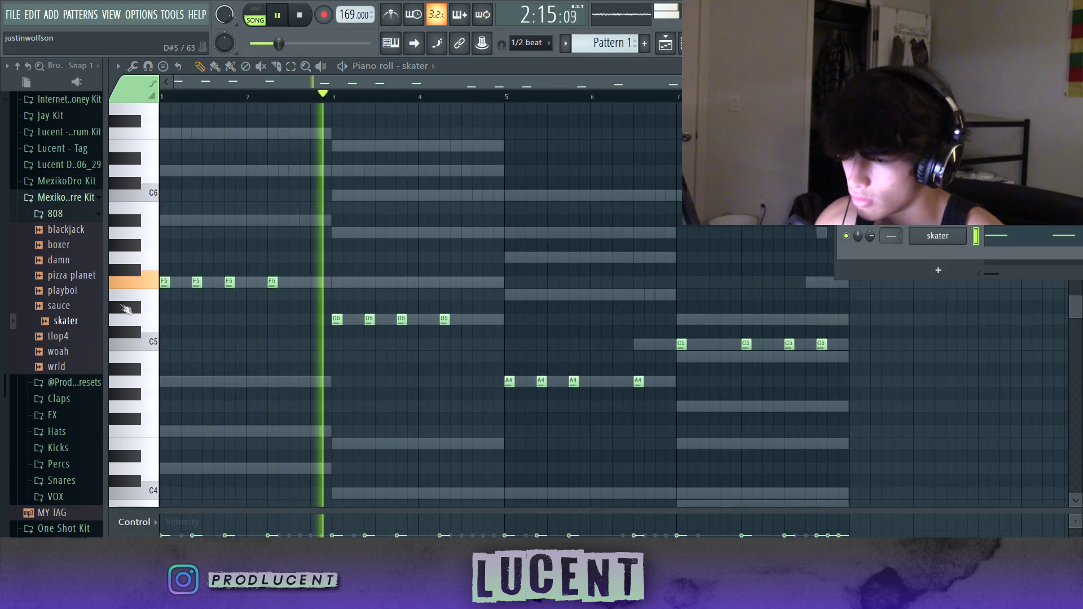
left_click(73, 214)
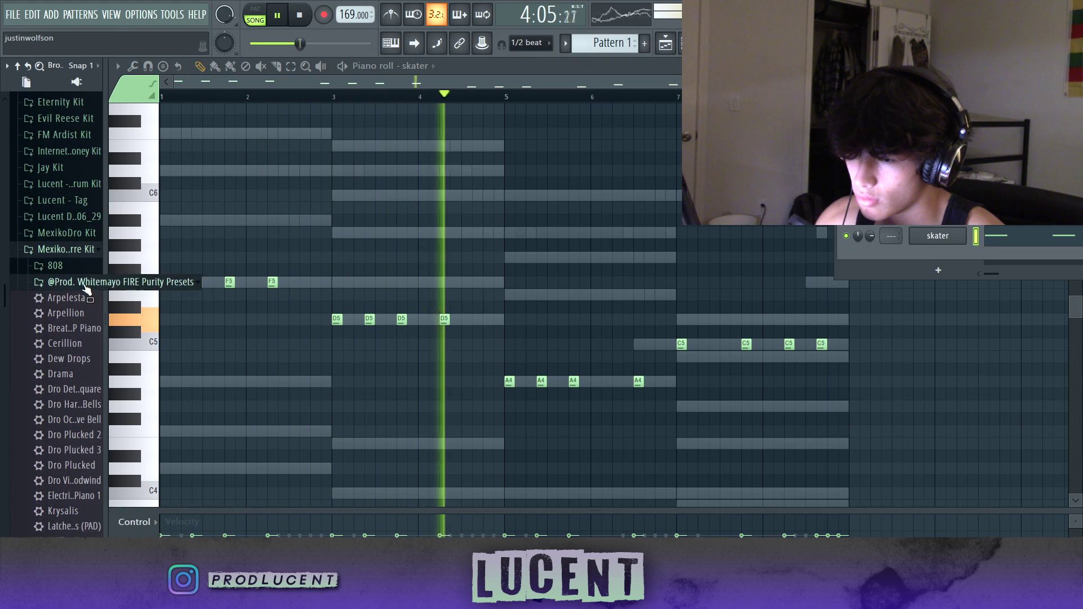
left_click(85, 247)
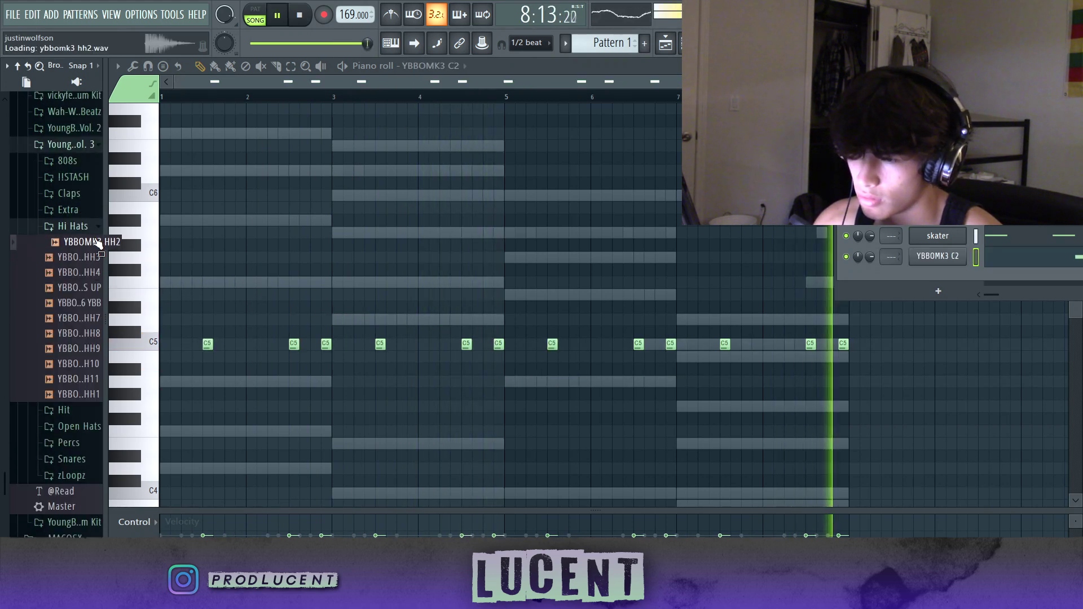
Add the YBBOMK3 HH2 hi-hat as a channel, fill every second step and lower its channel volume.
left_click_drag(97, 243, 925, 305)
right_click(993, 277)
left_click(1010, 313)
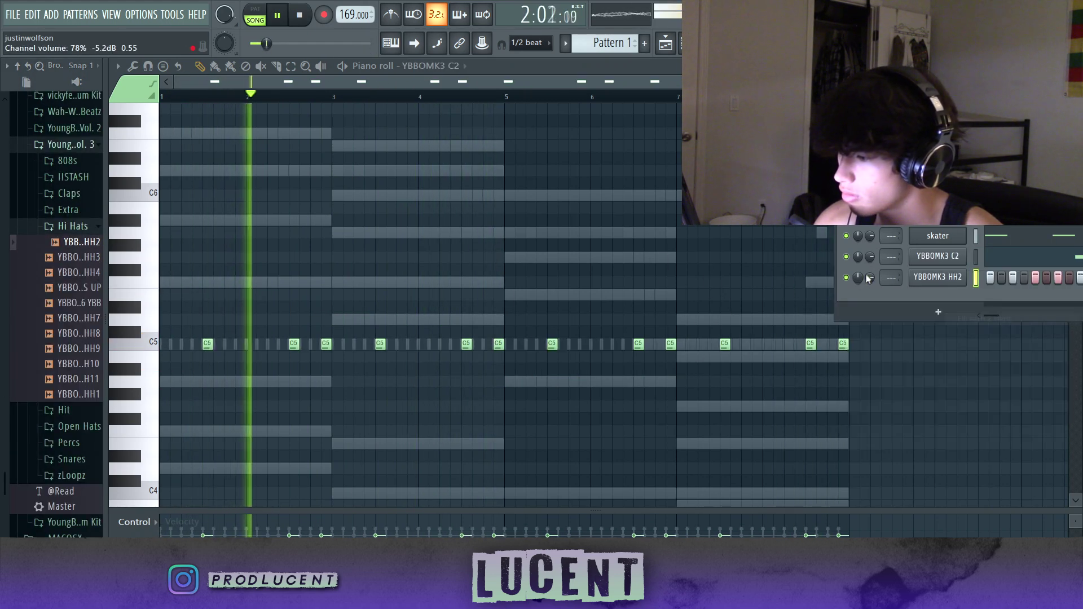
left_click_drag(869, 278, 869, 297)
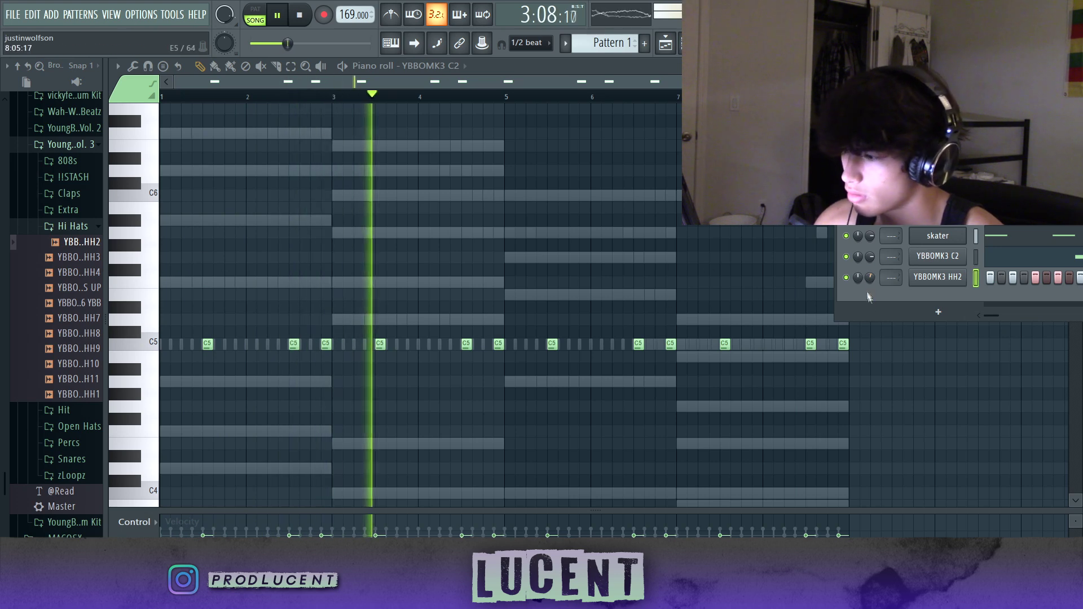
Add the YBBOMK3 HIT 2, OH 1 and S5 samples as channels, with a HIT 2 hit at the pattern's start.
left_click(73, 226)
left_click(63, 242)
left_click(96, 262)
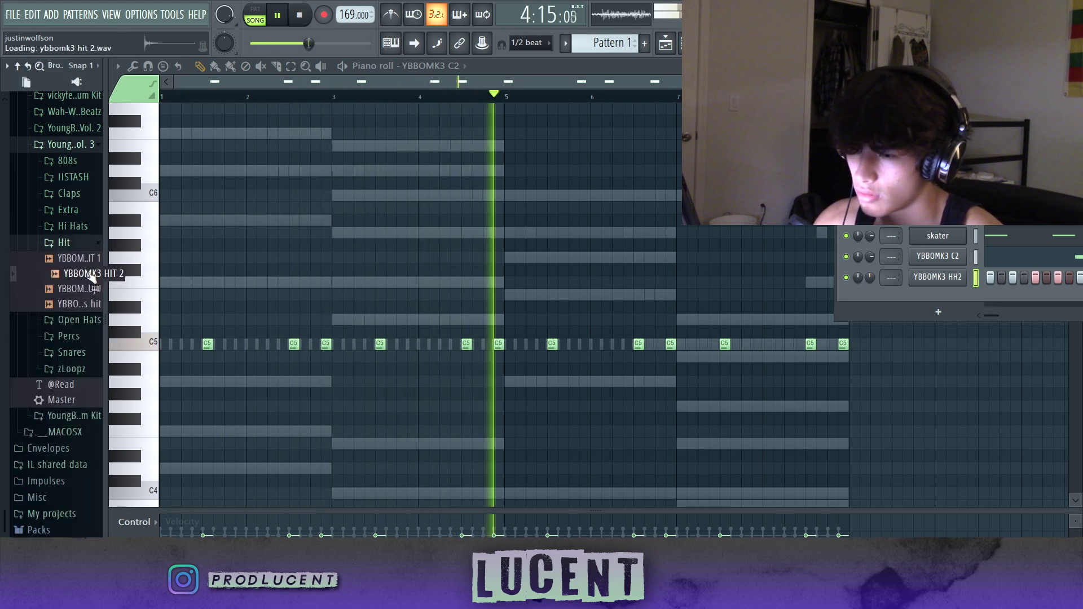
left_click_drag(82, 273, 880, 302)
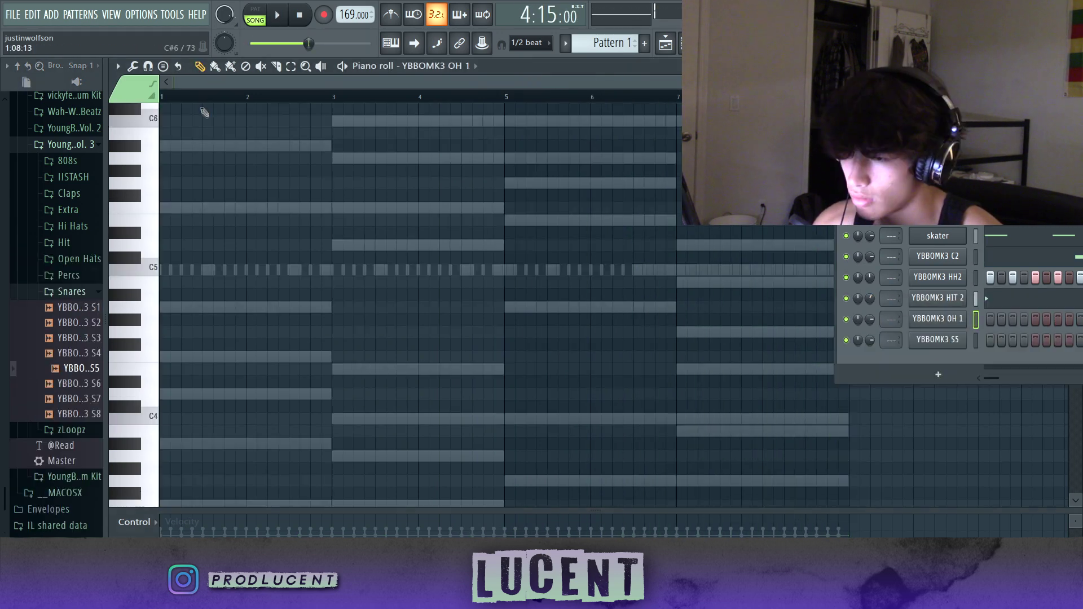
Fill eight bars of YBBOMK3 OH 1 with C5 hits on beats 2 and 4, and adjust its channel volume.
left_click(186, 270)
left_click(229, 269)
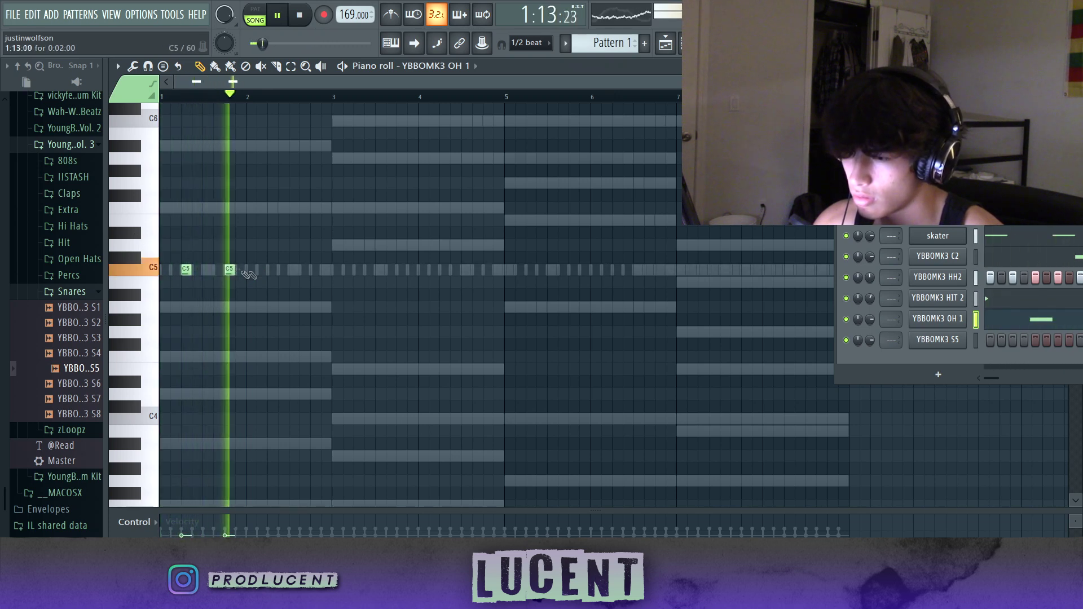
left_click(272, 270)
left_click(315, 270)
left_click(358, 270)
left_click(401, 269)
left_click(444, 270)
left_click(488, 269)
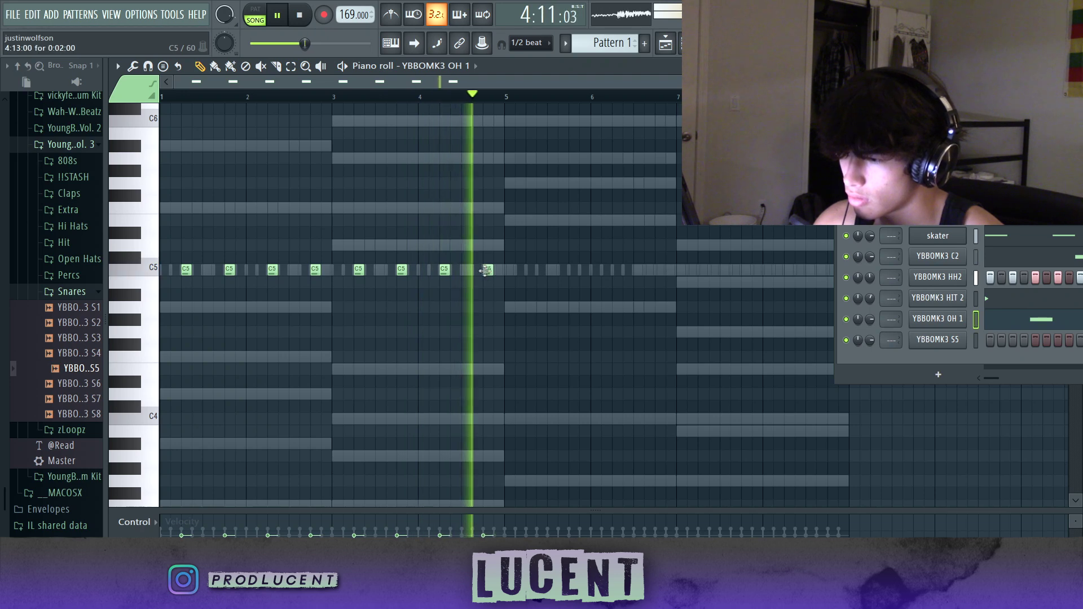
key("ctrl+b")
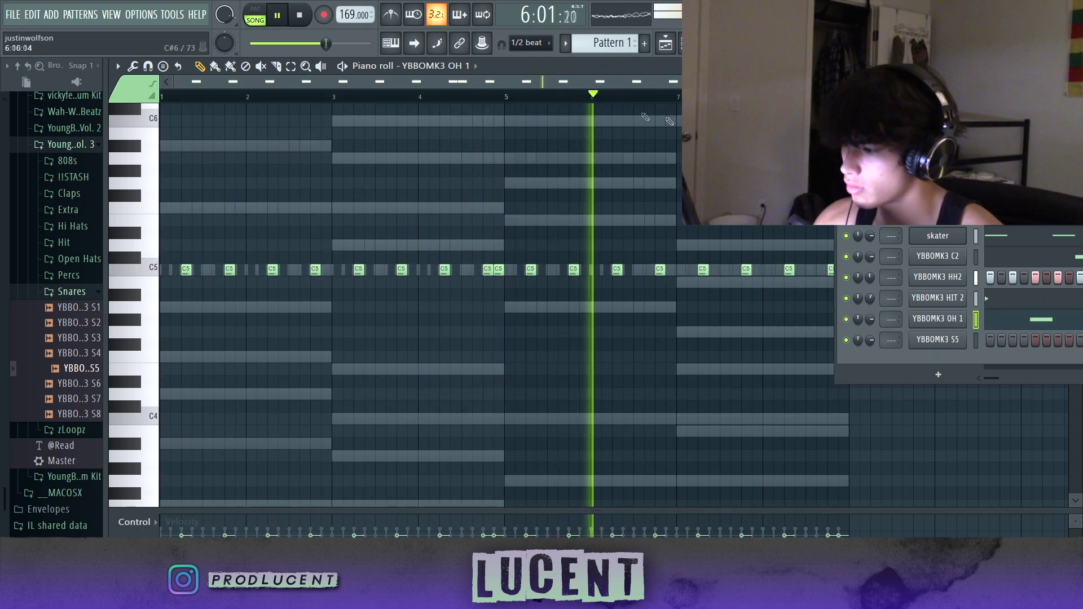
left_click_drag(869, 319, 869, 314)
left_click(937, 319)
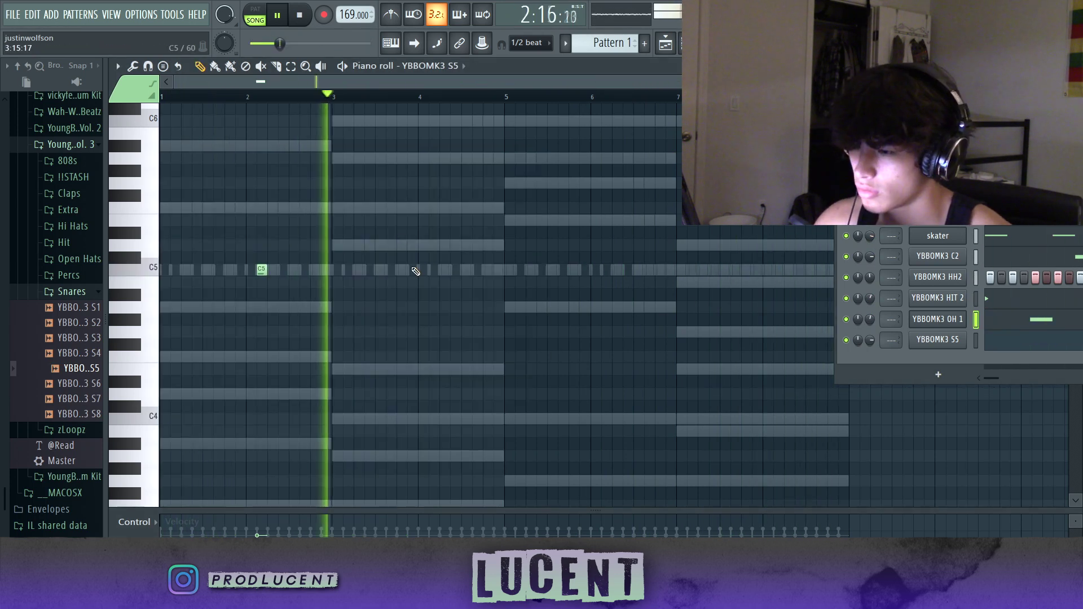
Place YBBOMK3 S5 snare hits on C5 in bars 2 to 4 with a short F5 roll ending bar 4, and duplicate them across eight bars.
left_click(413, 269)
left_click(434, 269)
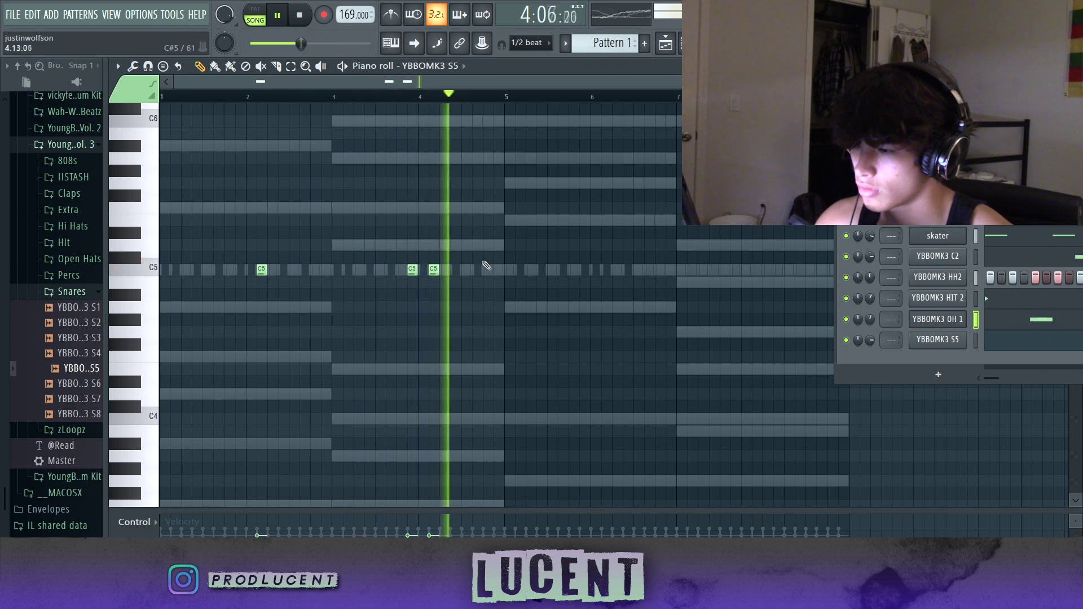
left_click(478, 244)
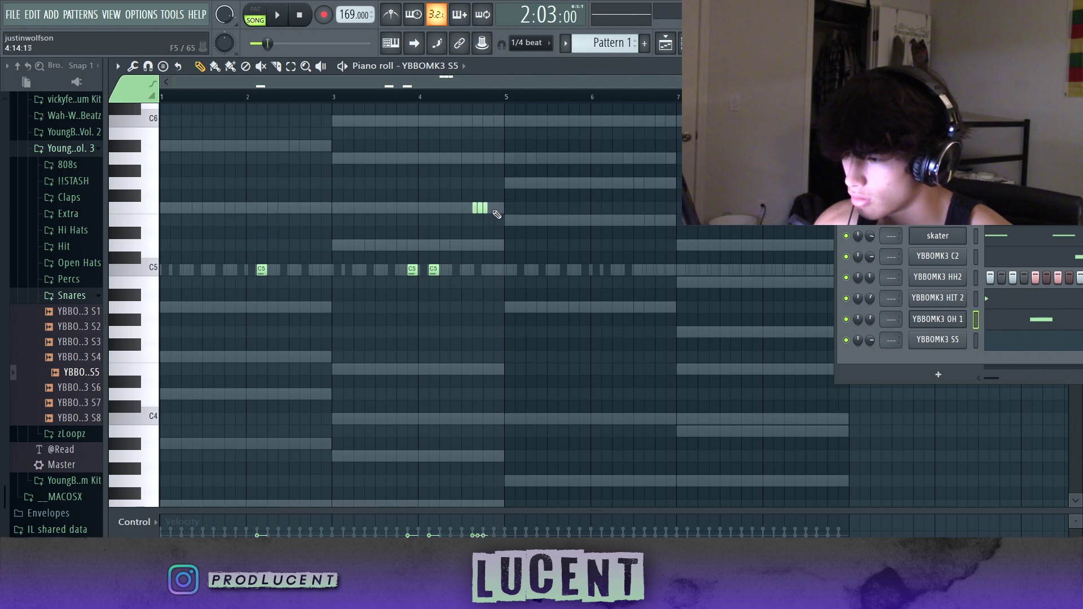
left_click(484, 84)
key("ctrl+a")
key("ctrl+b")
left_click(347, 196)
Browse the YB Kits folders, including the Vol. 3 percs, Vol. 2 kicks and Wah-Wah Vol.2, for another sound.
left_click(73, 295)
left_click(91, 279)
left_click(93, 278)
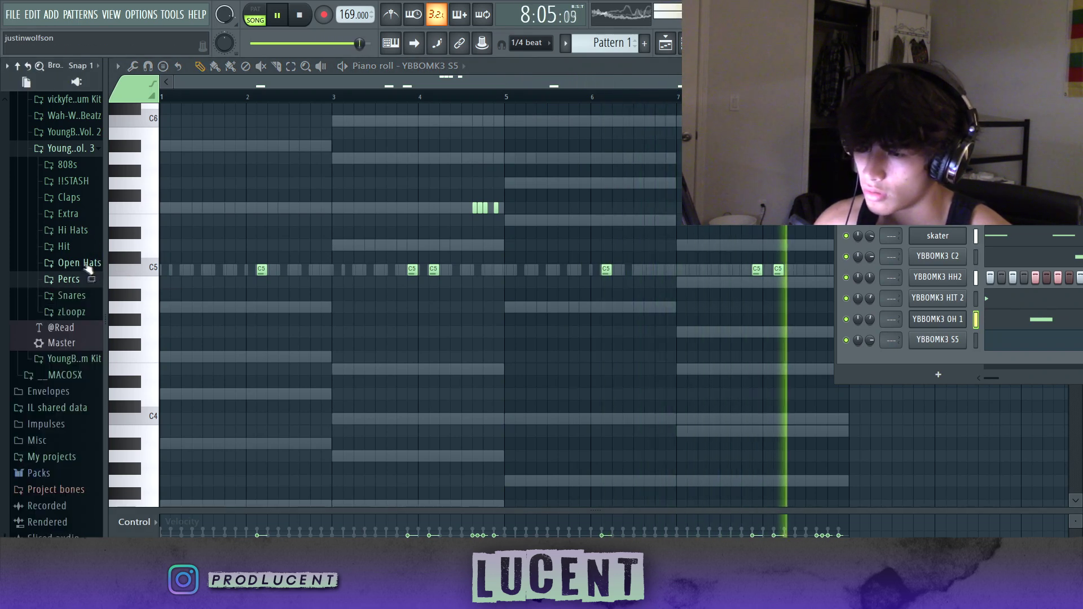
left_click(90, 277)
left_click(90, 276)
scroll(89, 262, "up", 3)
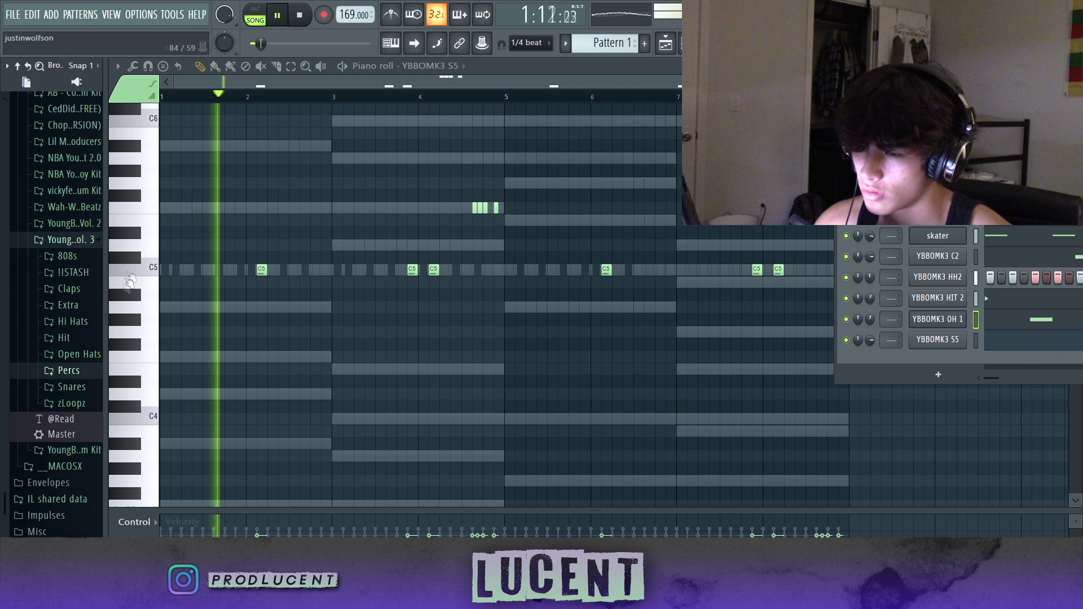
left_click(85, 243)
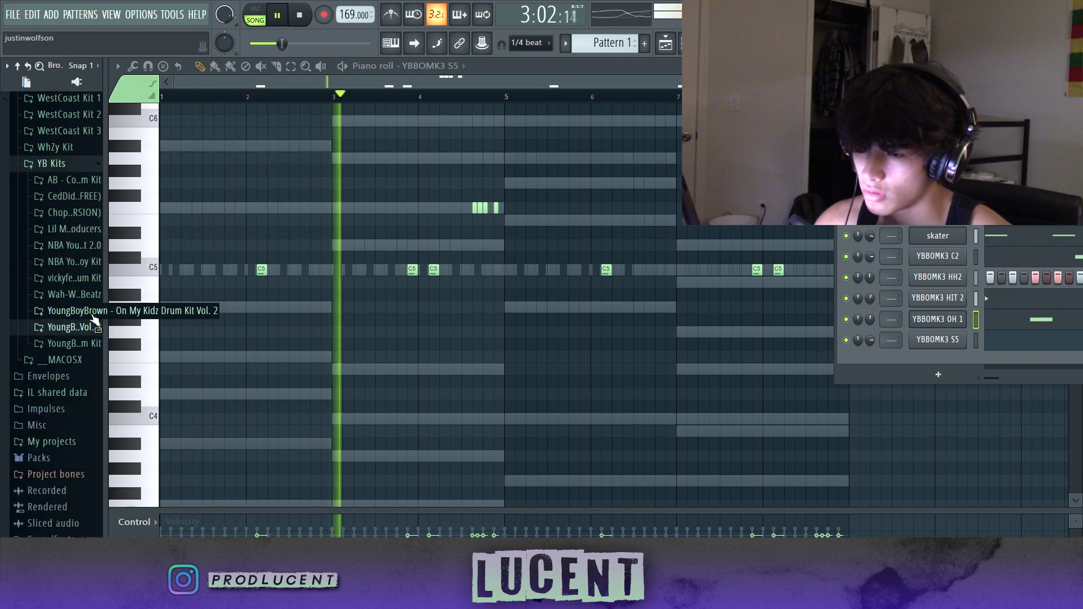
left_click(91, 310)
left_click(68, 408)
left_click(96, 425)
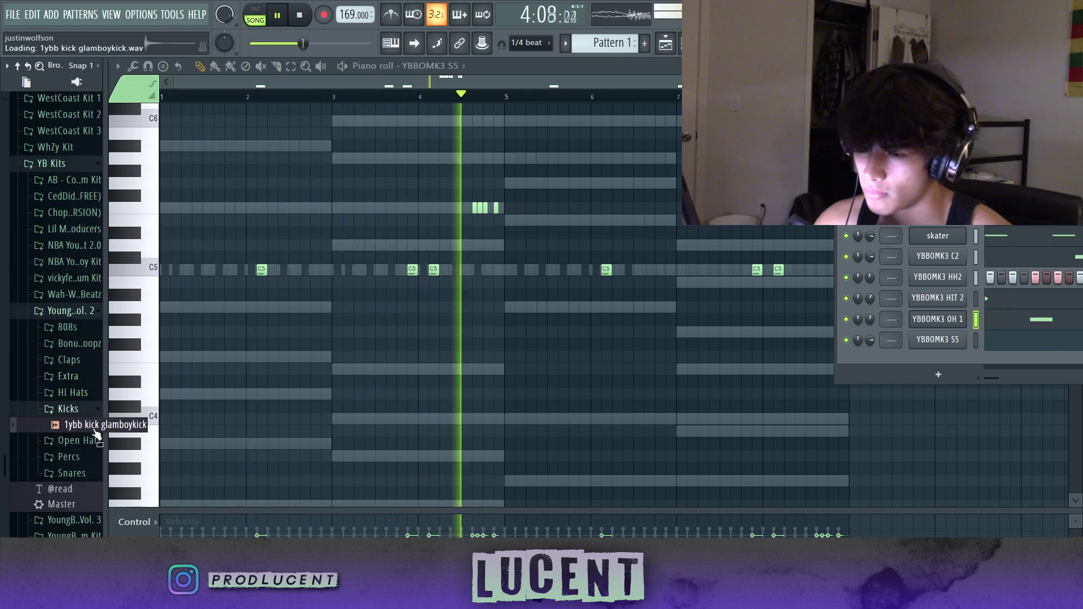
left_click(89, 294)
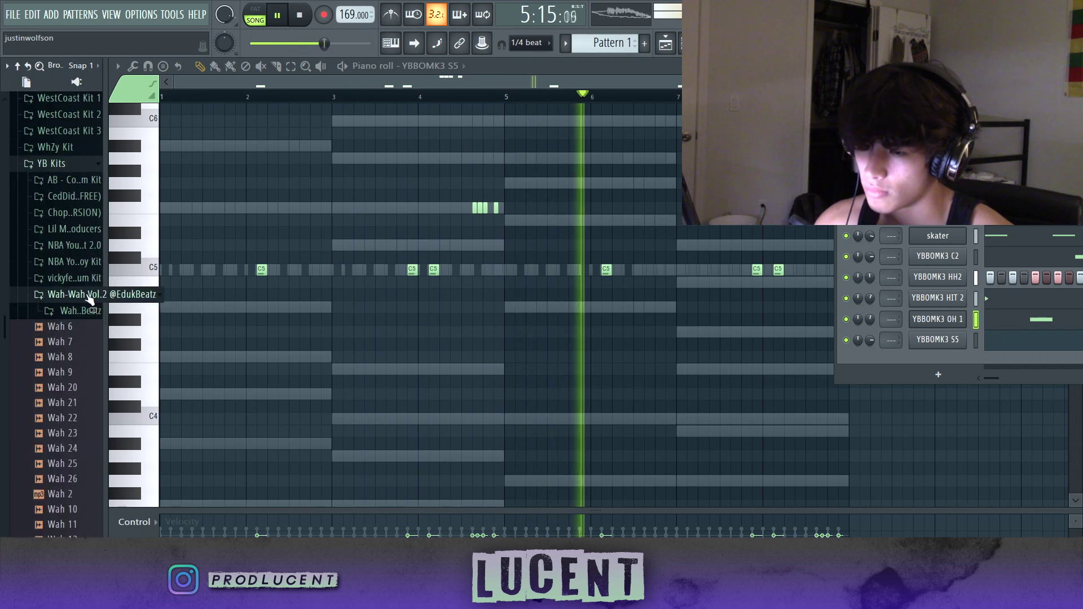
left_click(91, 292)
left_click(89, 282)
left_click(89, 282)
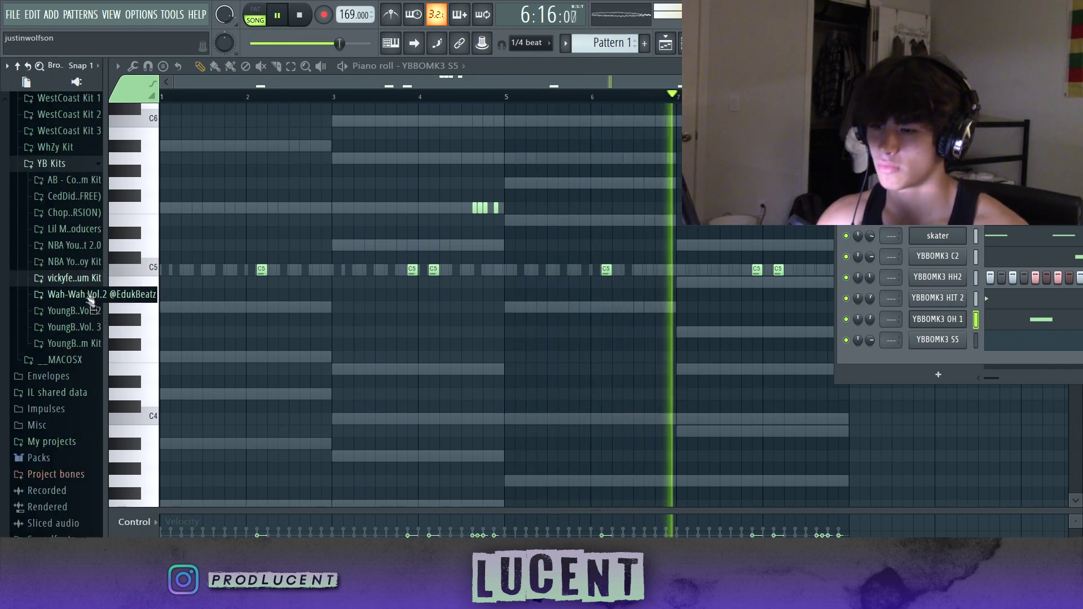
Add the Rev OH sample as a channel with short C5 notes in bars 2 and 6, and check its sampler settings.
left_click(84, 343)
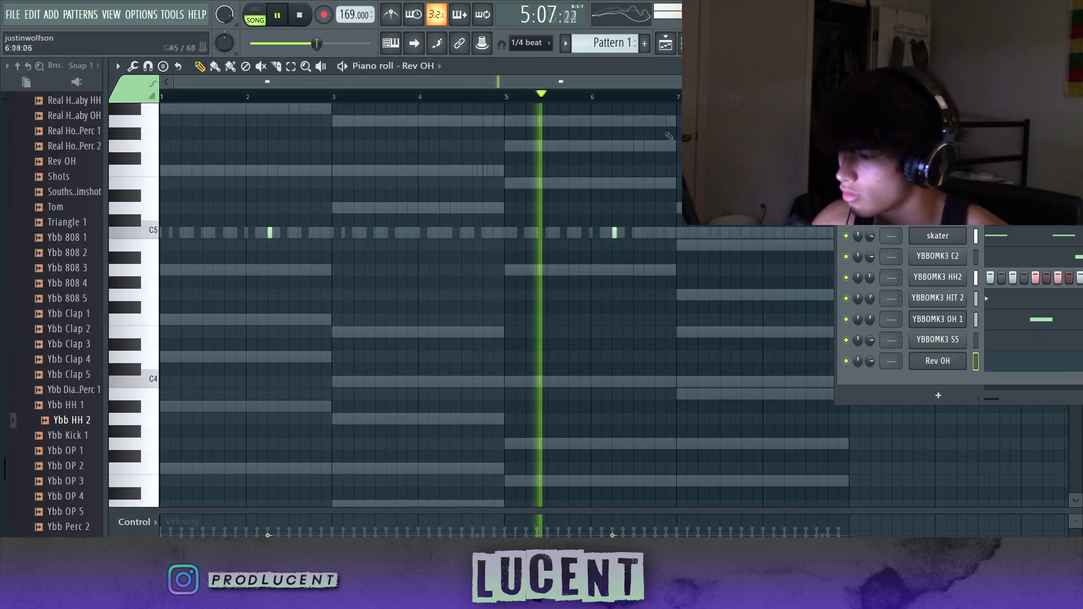
left_click(938, 361)
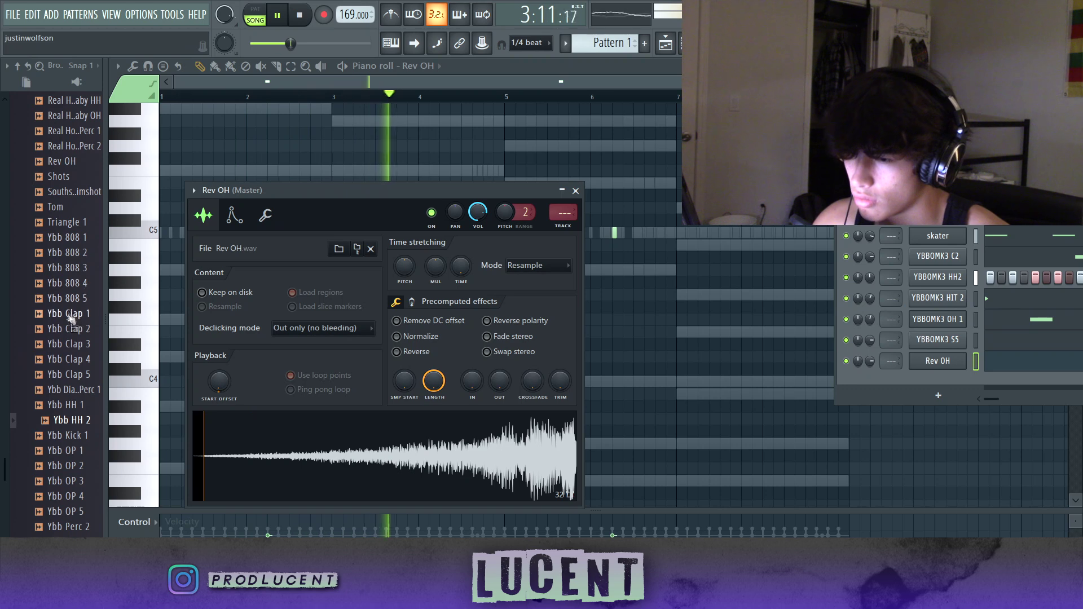
scroll(66, 387, "down", 3)
scroll(67, 387, "up", 3)
left_click(575, 190)
Add an extra C5 hit in bar 6 of the YBBOMK3 HH2 hi-hat pattern.
left_click(937, 277)
left_click(813, 233)
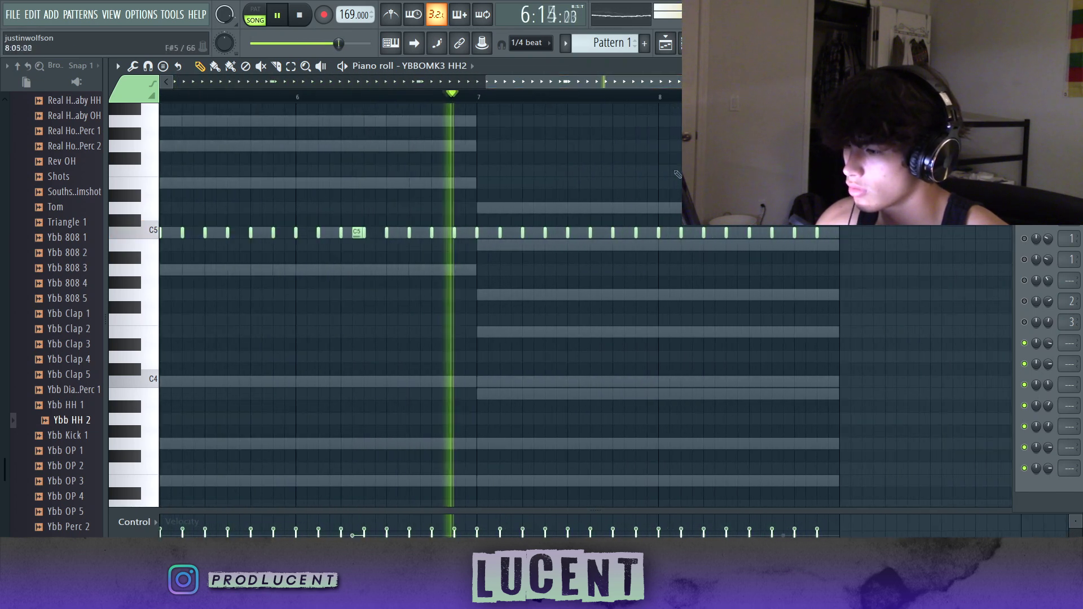
Load the Kick - Artistic sample, place five C5 hits over two bars and duplicate the pattern across eight bars.
key("F6")
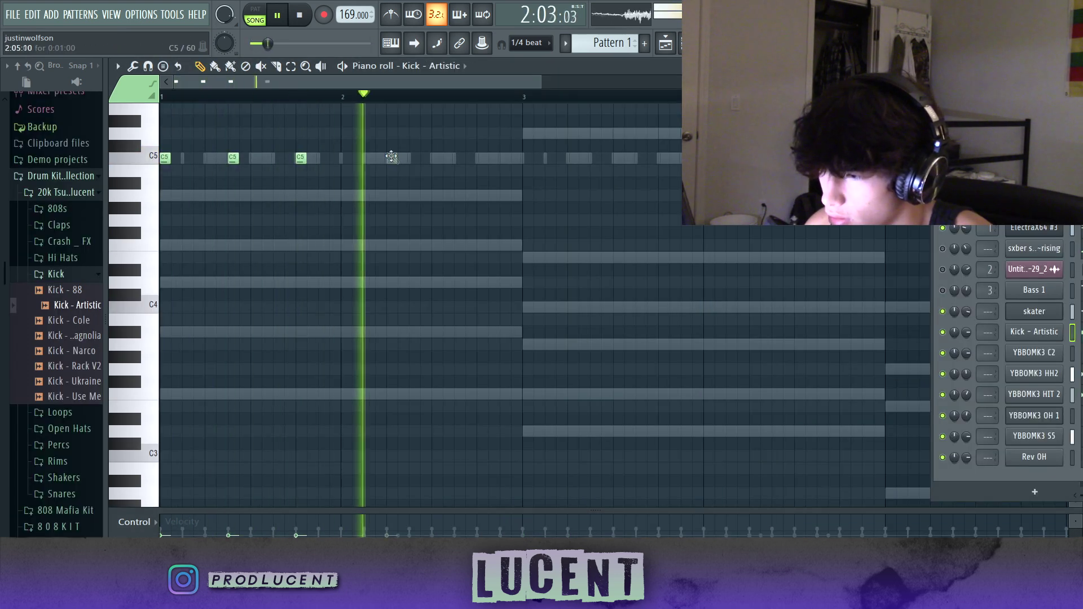
left_click(391, 158)
left_click(458, 157)
key("ctrl+a")
key("ctrl+b")
key("ctrl+a")
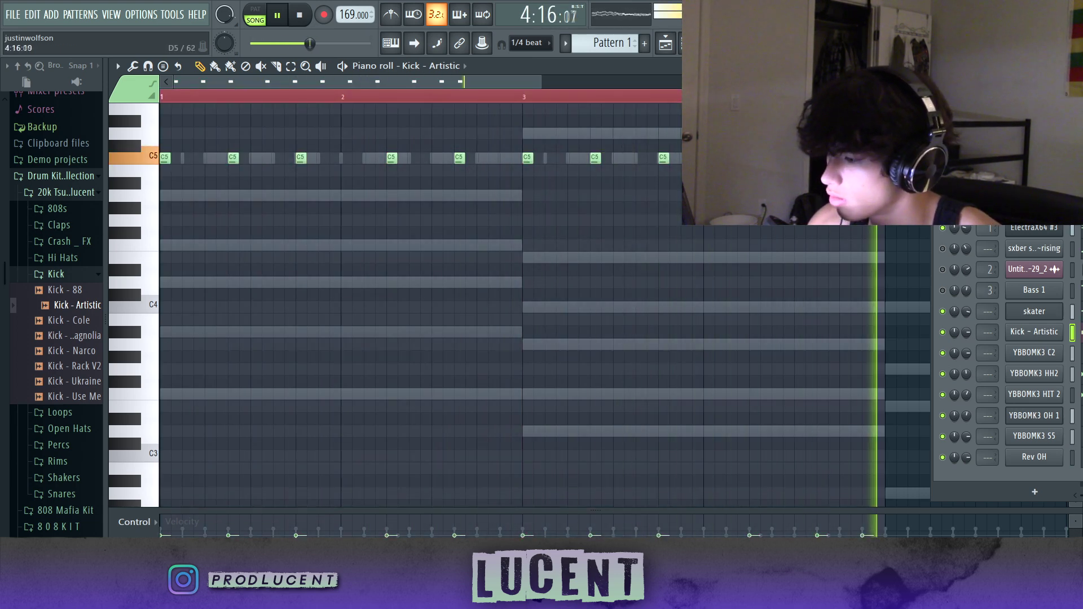
key("ctrl+b")
Move the channel rack so all channel controls are reachable and set the Kick - Artistic channel volume to 83%.
left_click_drag(992, 163, 846, 120)
scroll(821, 290, "down", 3)
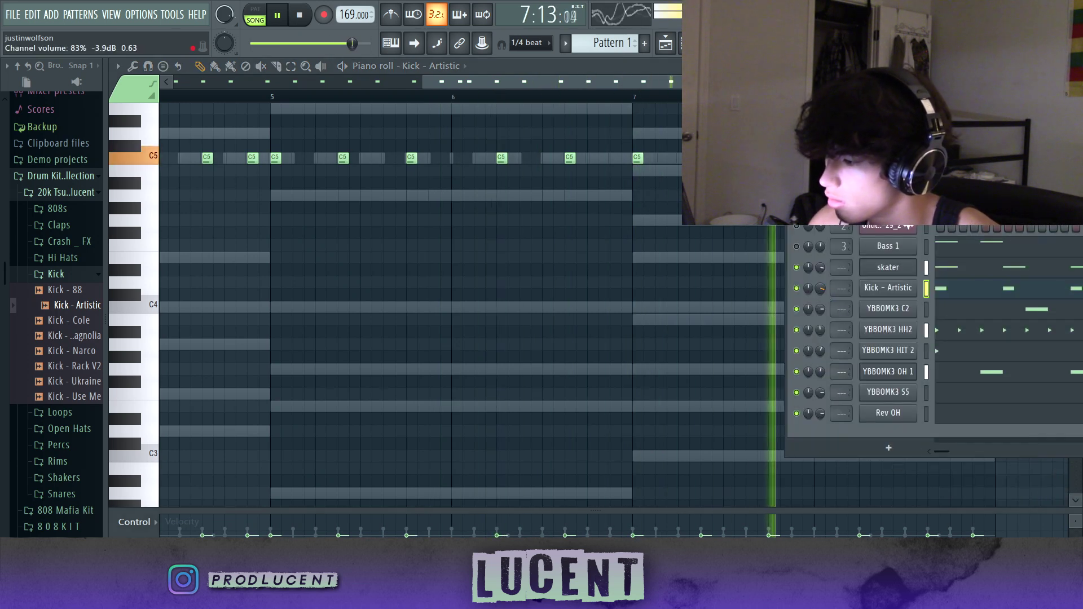